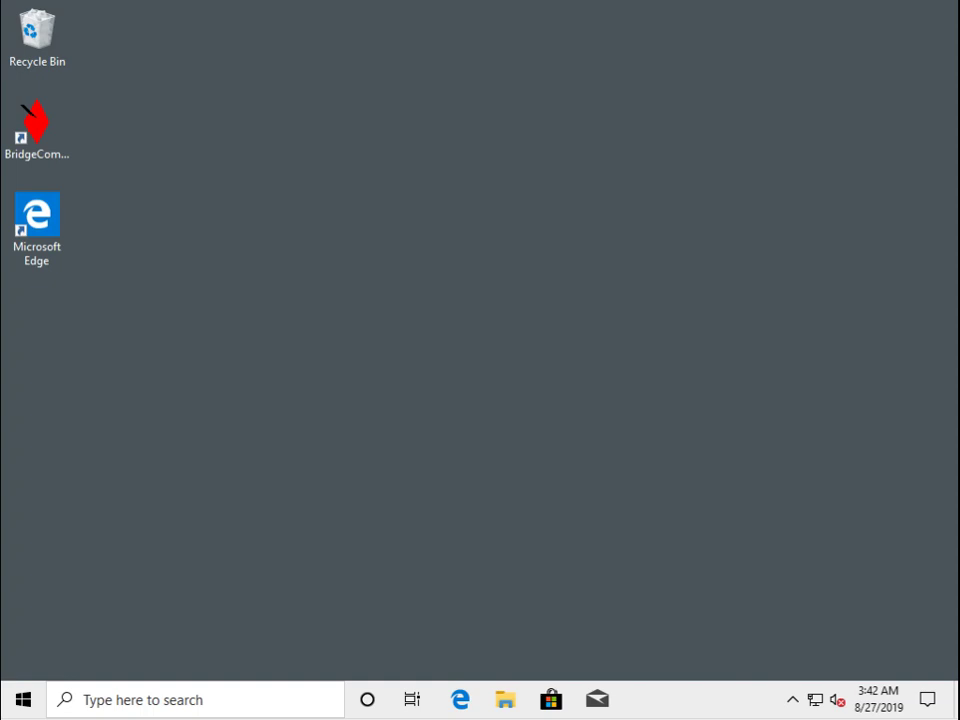
# Step: Start BridgeComposer from the Bridge Club Utilities group and maximize its window
pyautogui.click(23, 699)
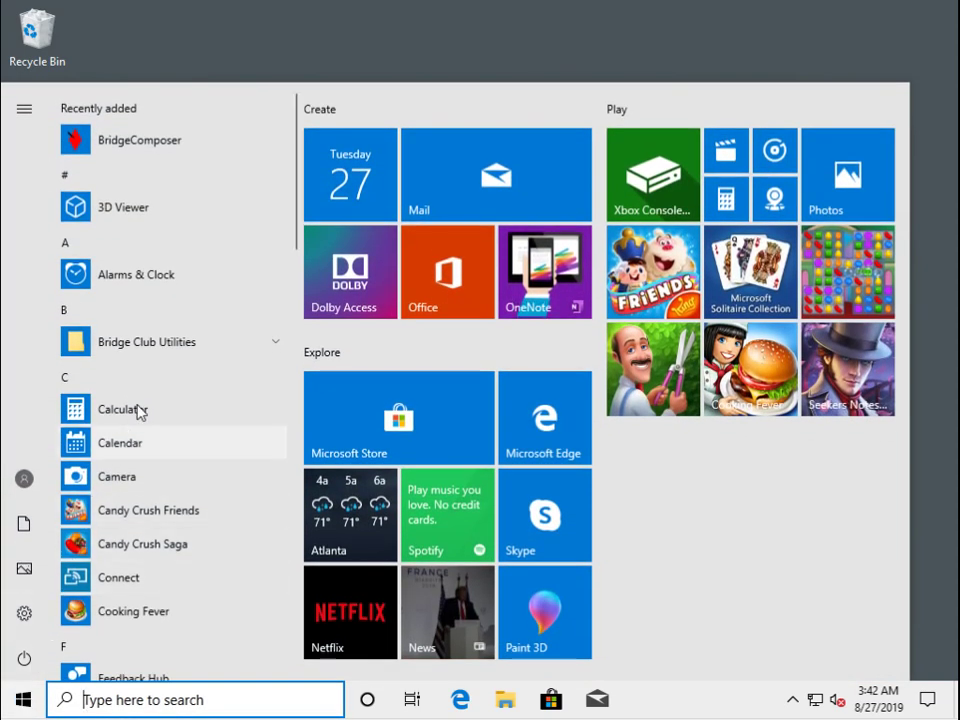
pyautogui.click(167, 345)
pyautogui.click(170, 384)
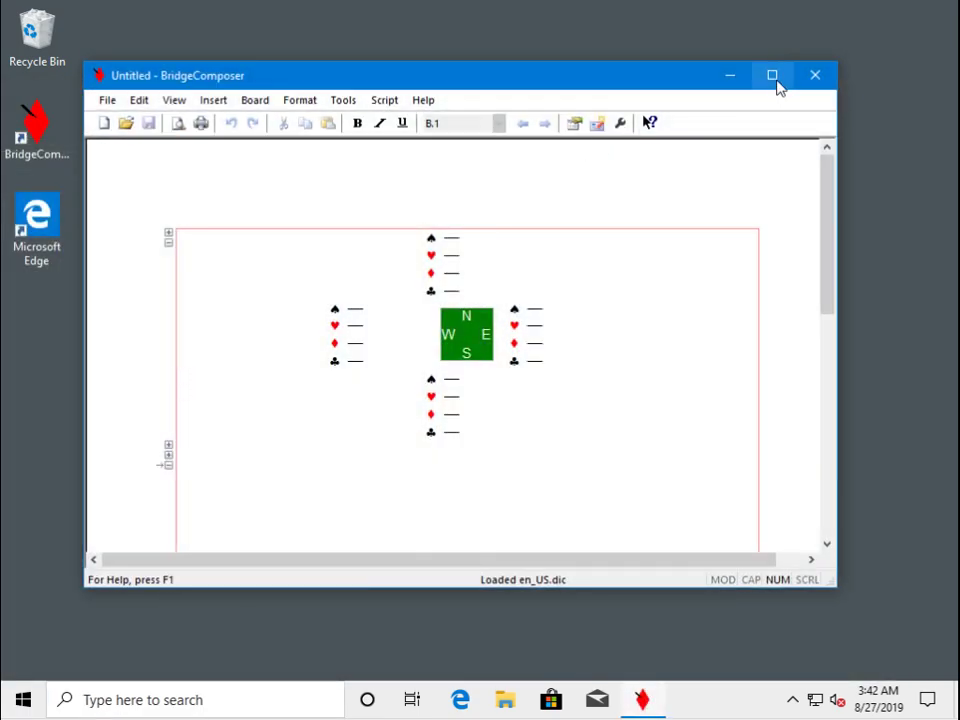
pyautogui.click(772, 78)
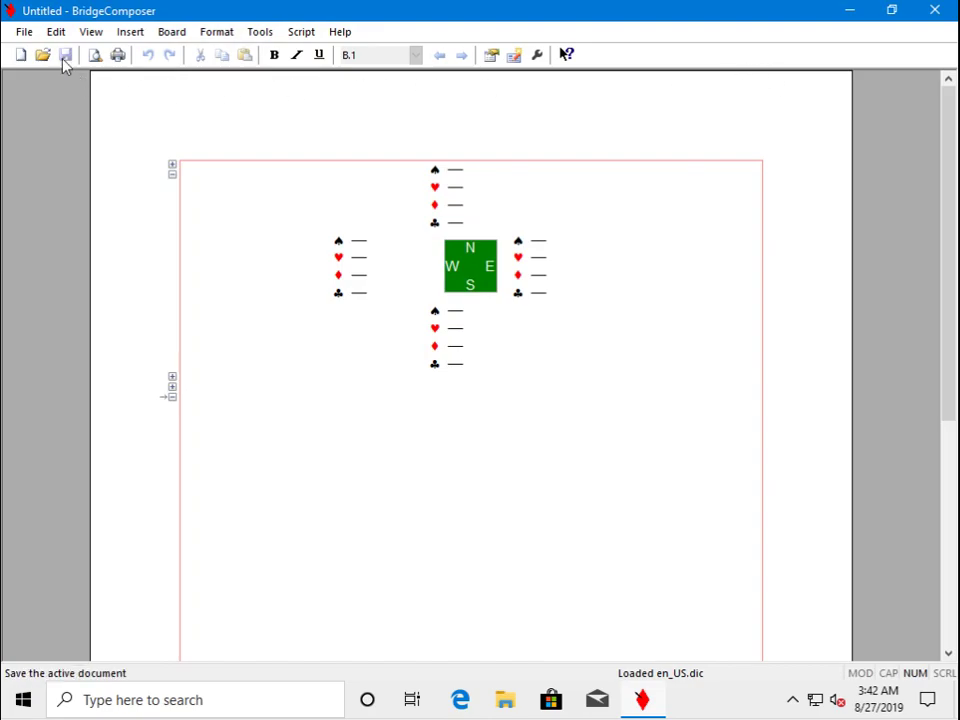
# Step: Open the Jacoby document from the Documents folder
pyautogui.click(24, 33)
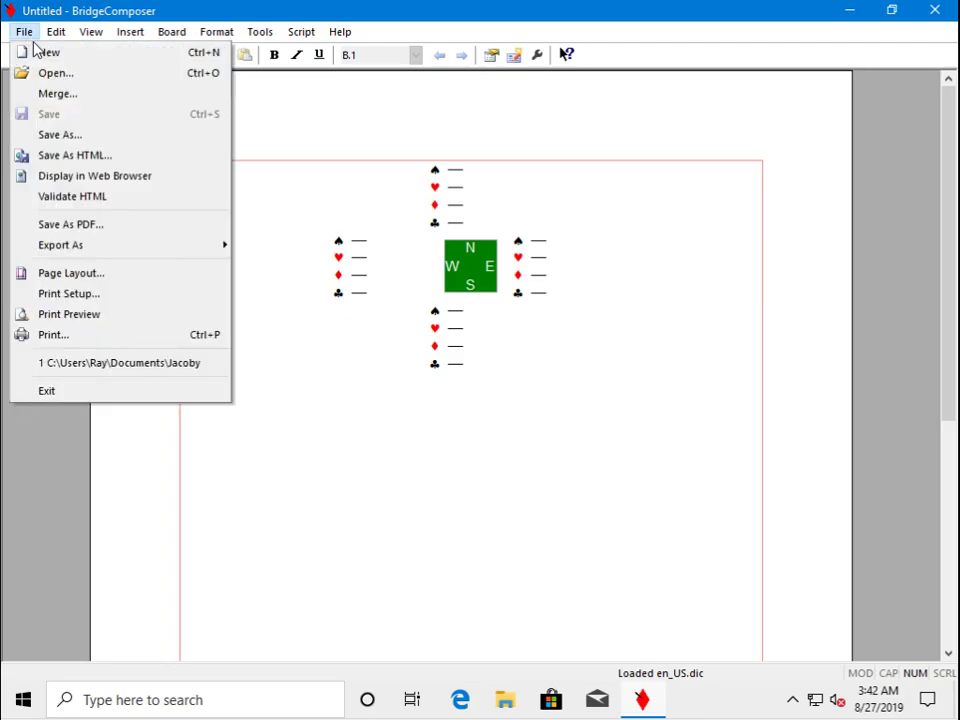
pyautogui.click(60, 77)
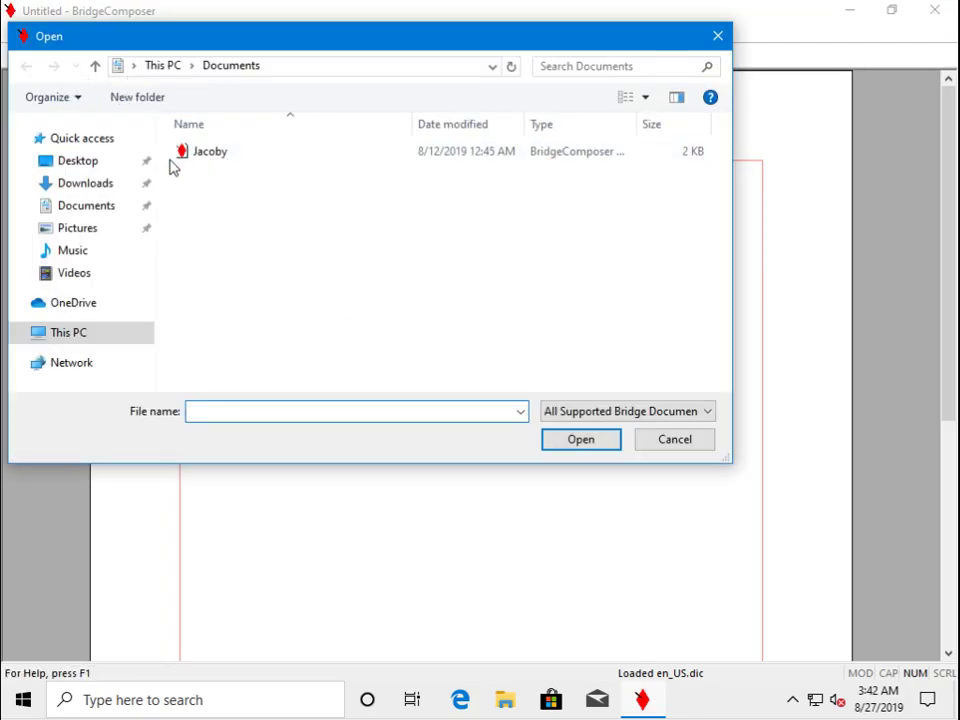
pyautogui.click(184, 158)
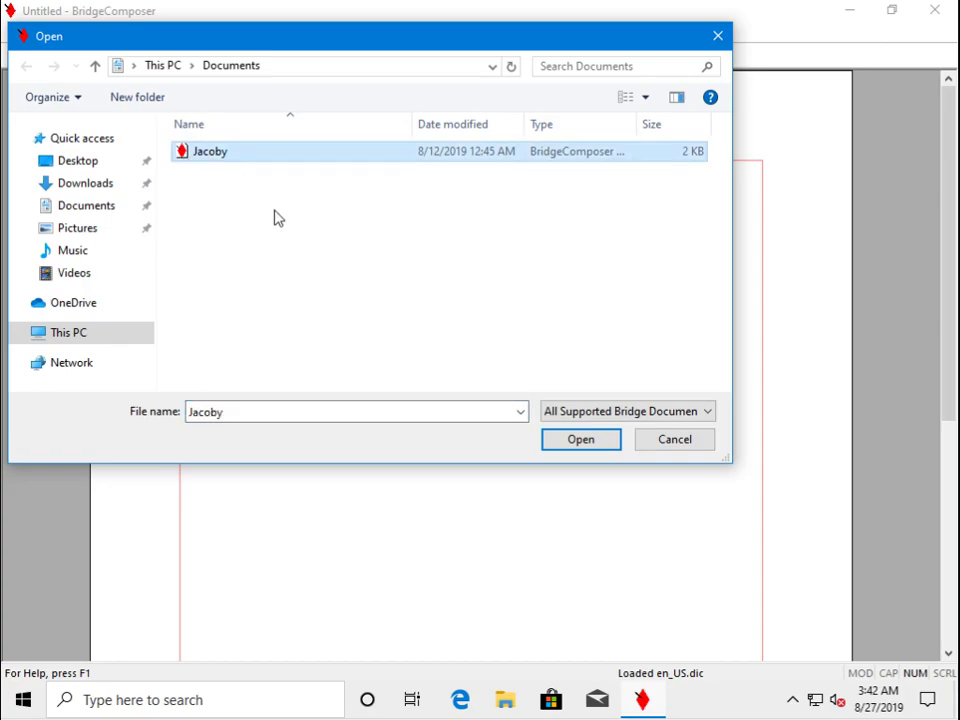
pyautogui.click(577, 450)
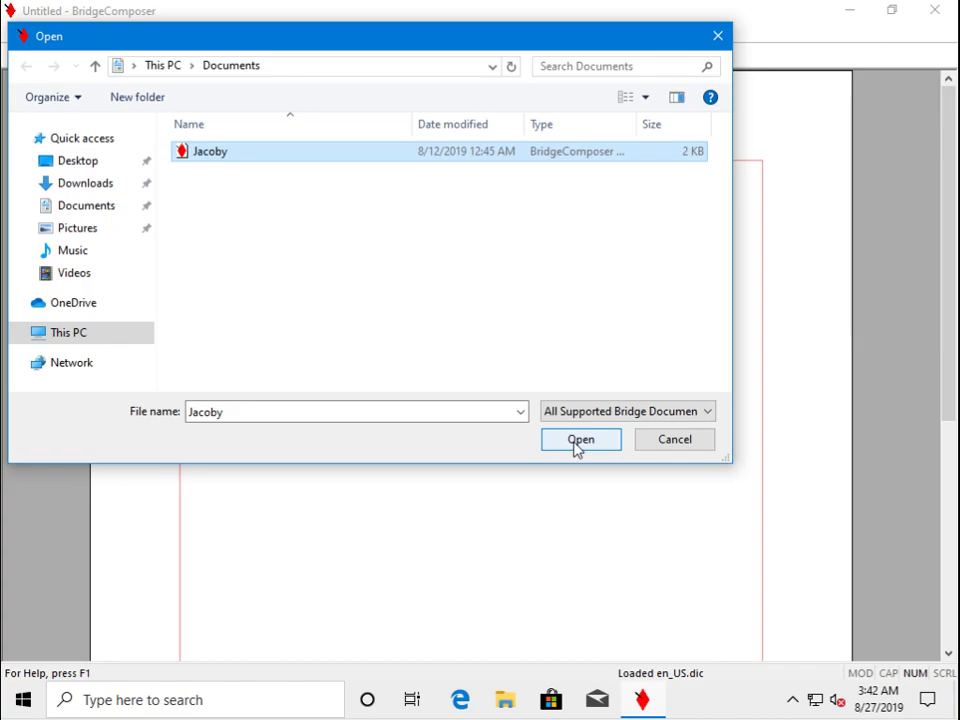
pyautogui.click(577, 450)
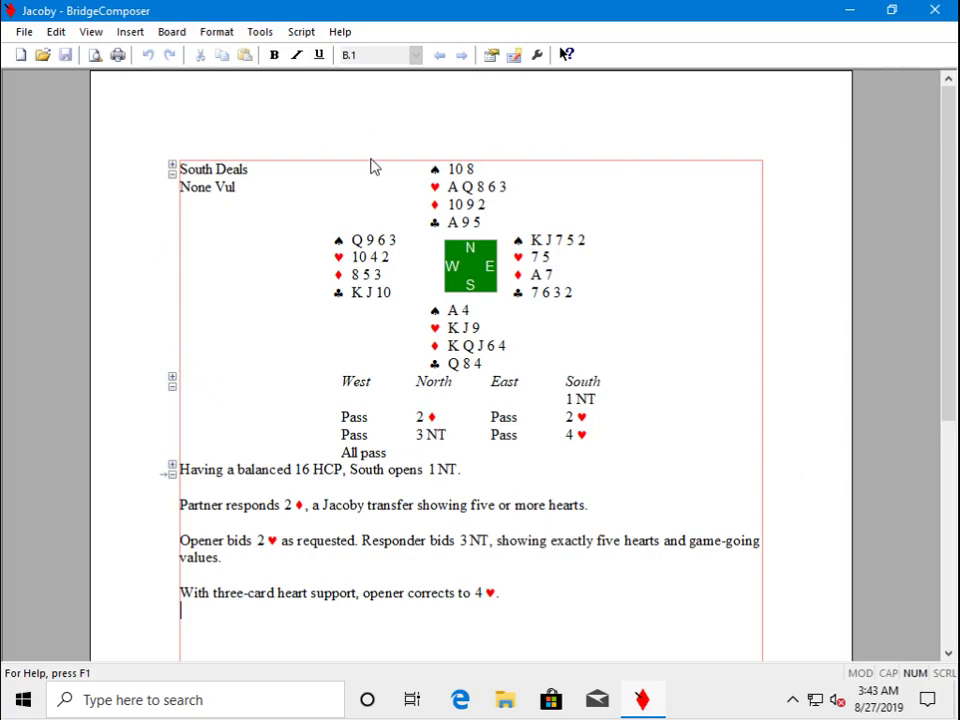
# Step: Edit the existing board to assign it automatic board number 1, and accept the change
pyautogui.click(181, 36)
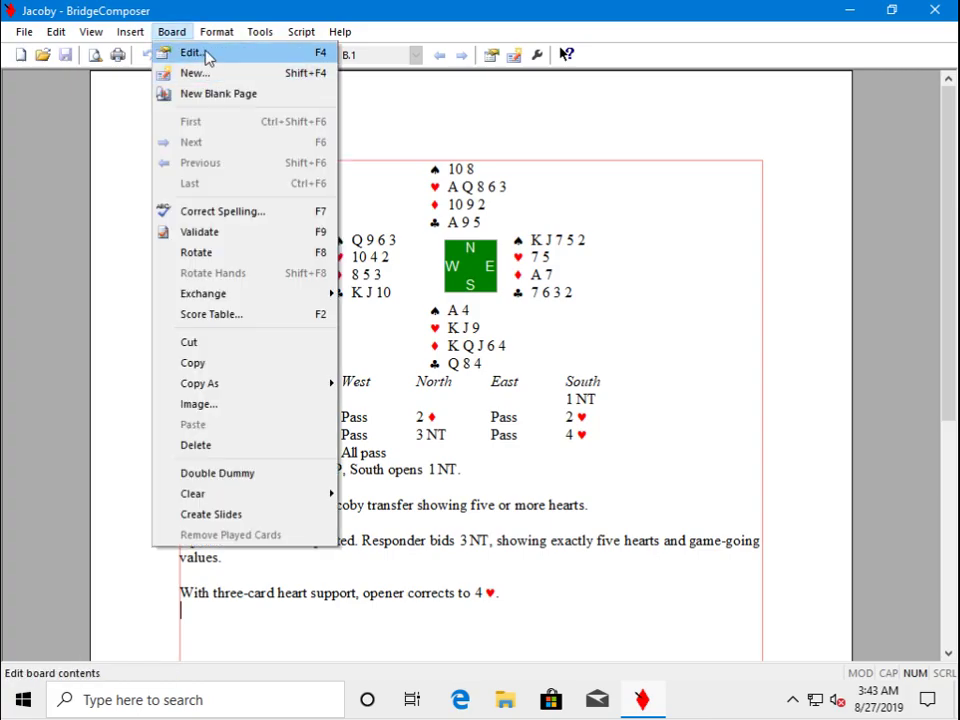
pyautogui.click(205, 53)
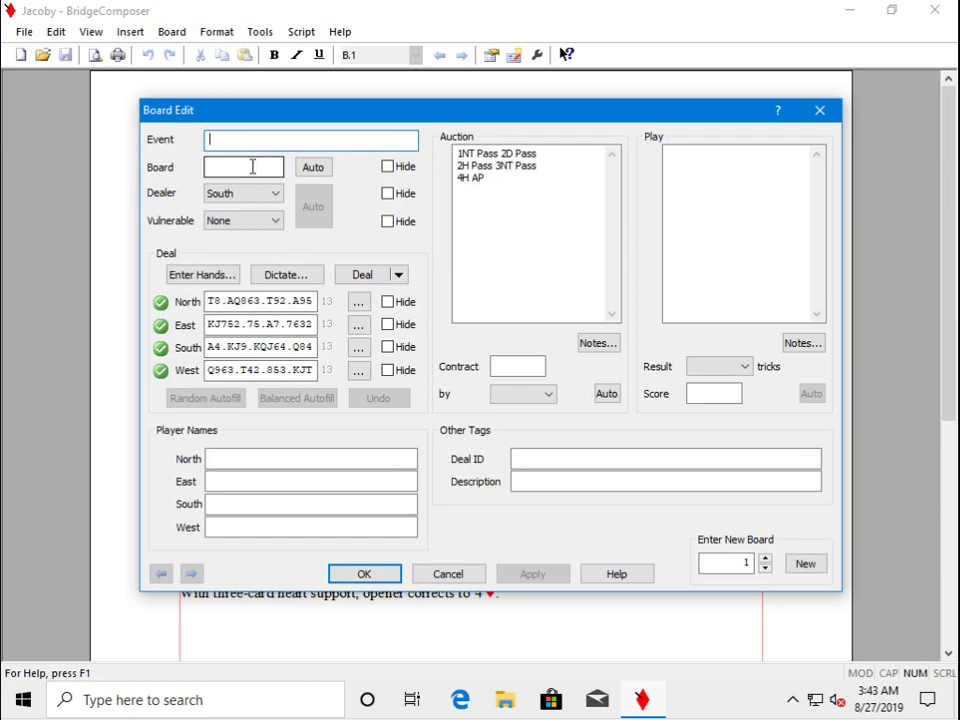
pyautogui.click(222, 167)
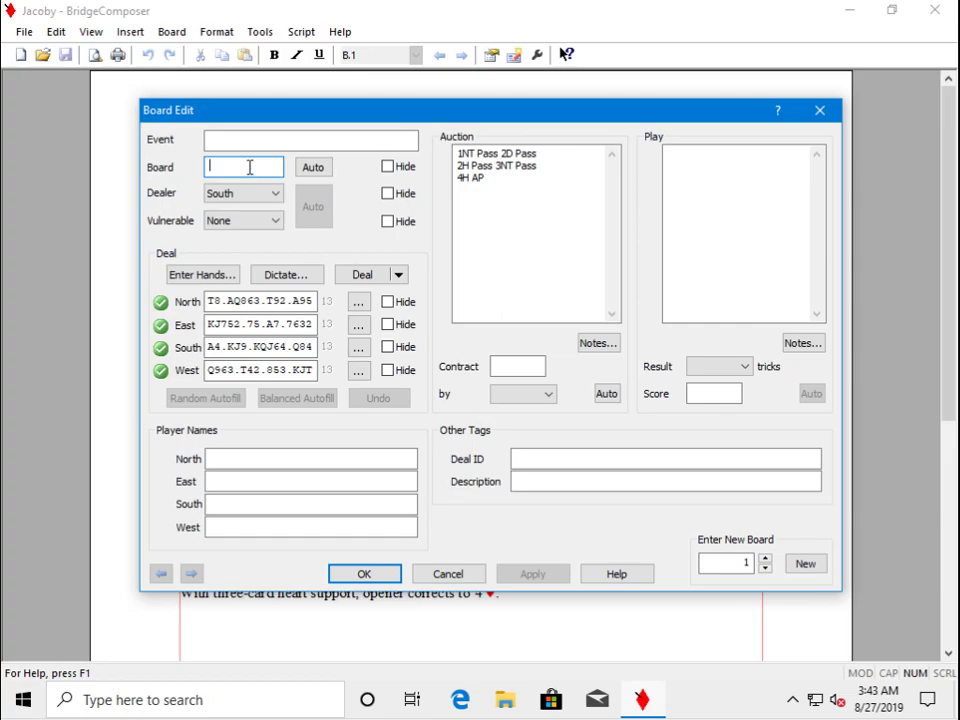
pyautogui.click(313, 170)
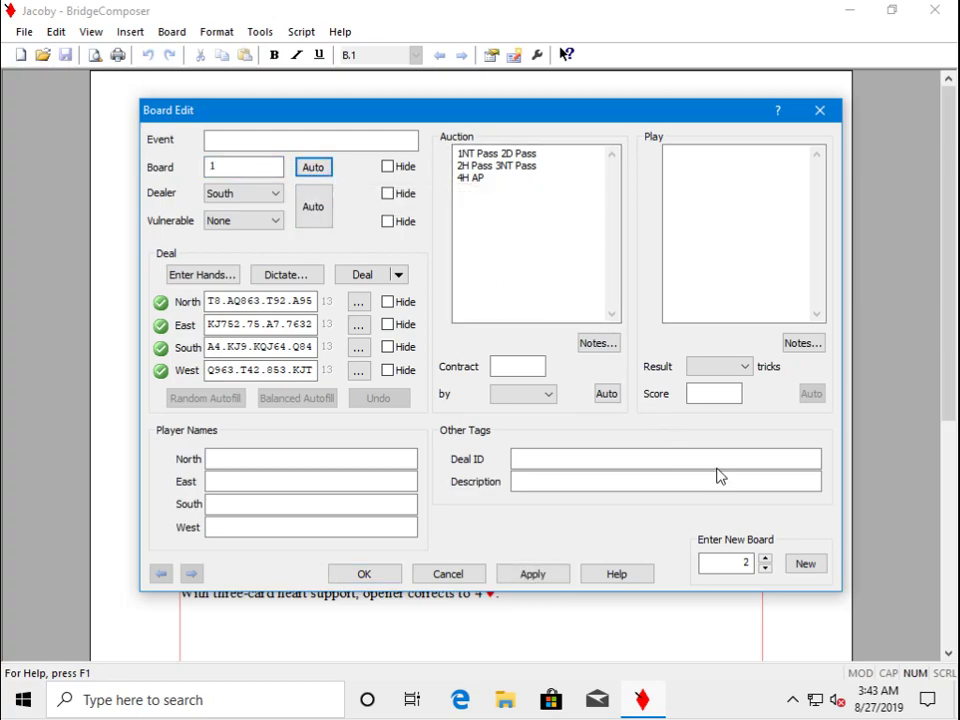
pyautogui.click(364, 575)
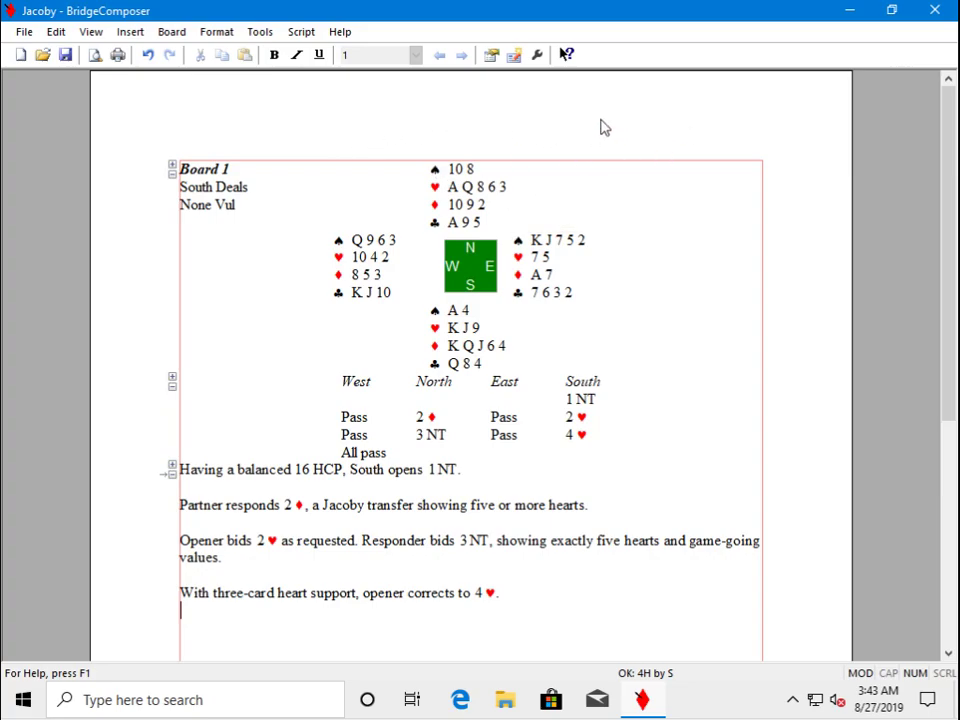
# Step: Add a new board to the document and assign it automatic board number 2
pyautogui.click(176, 33)
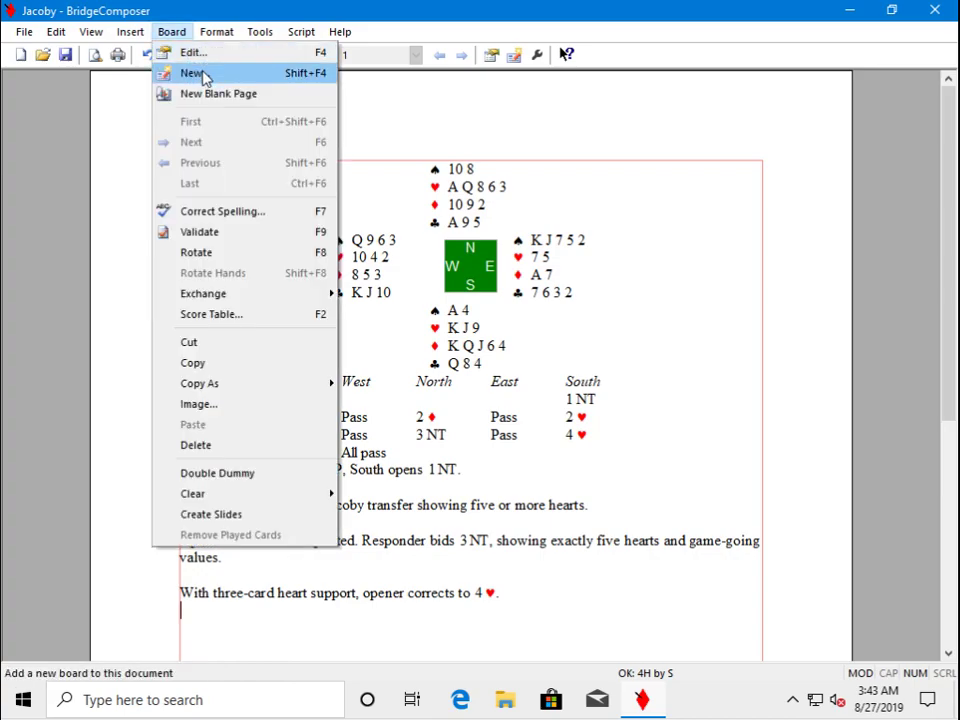
pyautogui.click(200, 74)
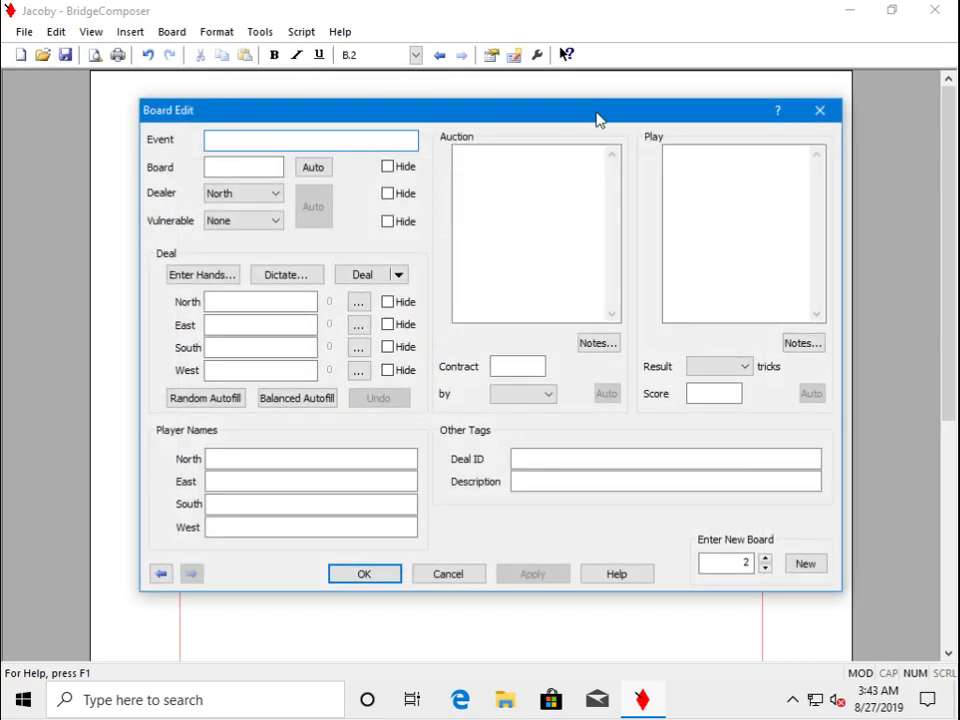
pyautogui.moveTo(597, 119); pyautogui.dragTo(609, 121)
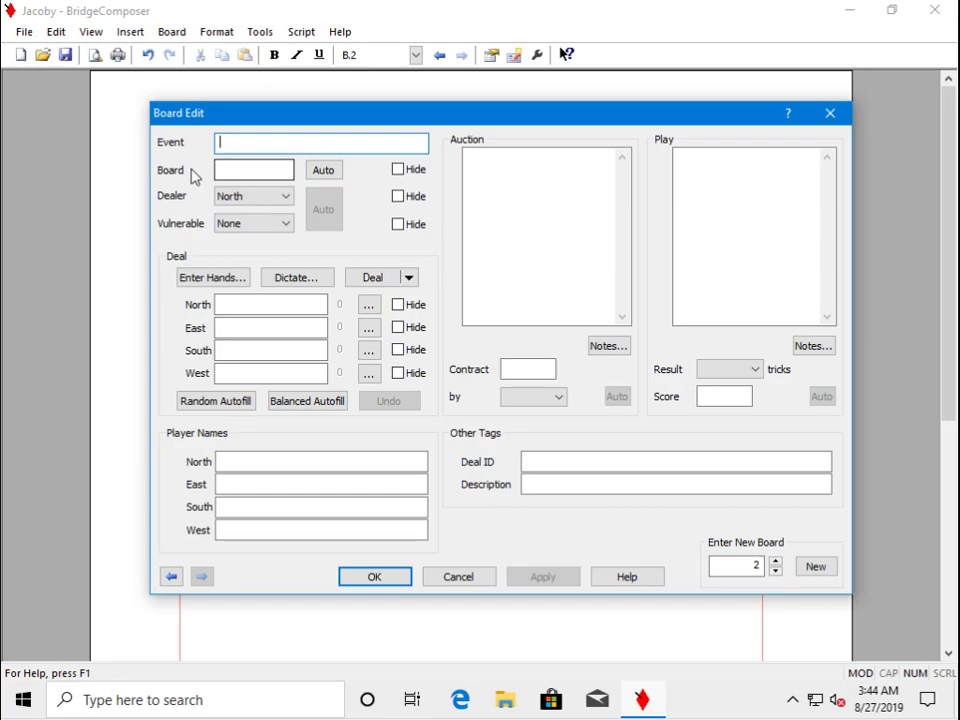
pyautogui.click(323, 171)
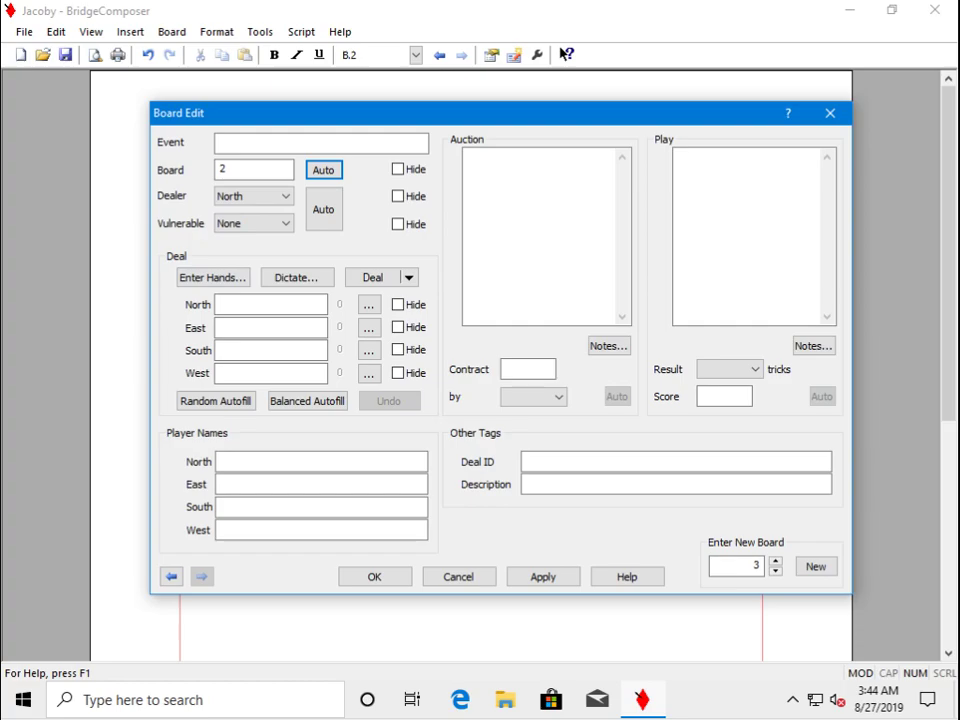
# Step: Enter North's hand as AKT96.32.Q83.T98 and East's hand as 3.Q874.AT975.Q73
pyautogui.click(270, 302)
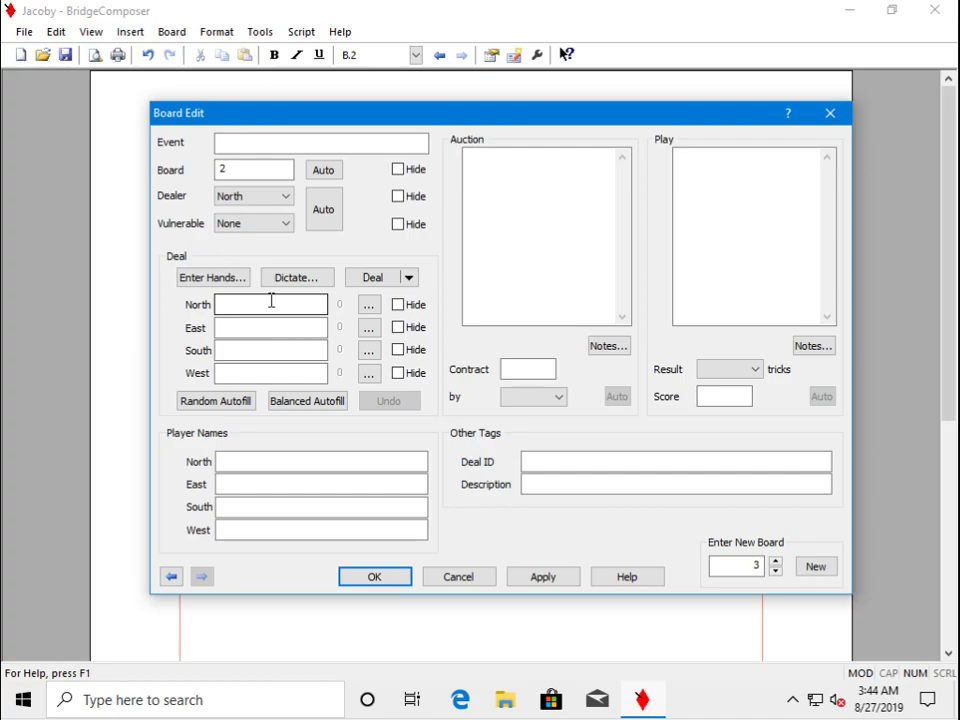
pyautogui.write('AKT96.32.Q8')
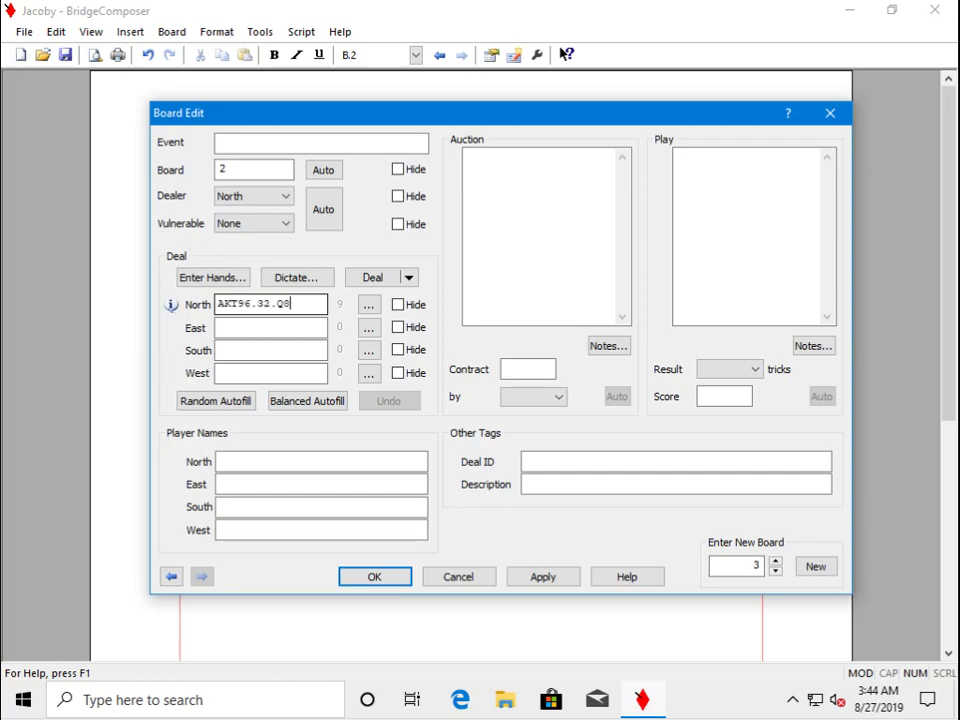
pyautogui.write('3.T98')
pyautogui.click(270, 327)
pyautogui.write('3.Q')
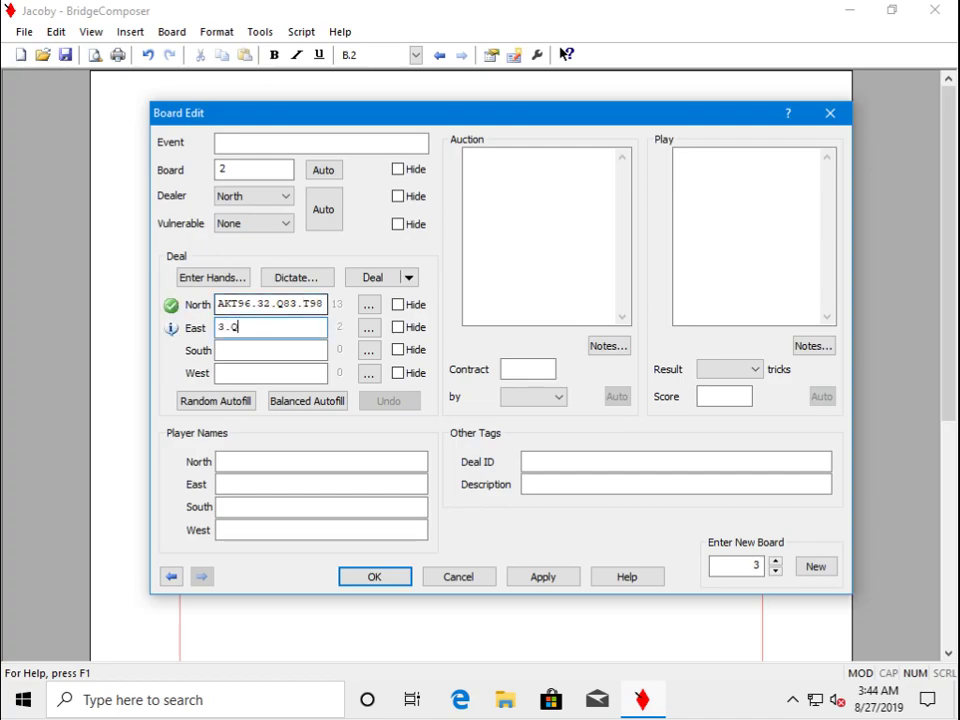
pyautogui.write('874.AT975.Q73')
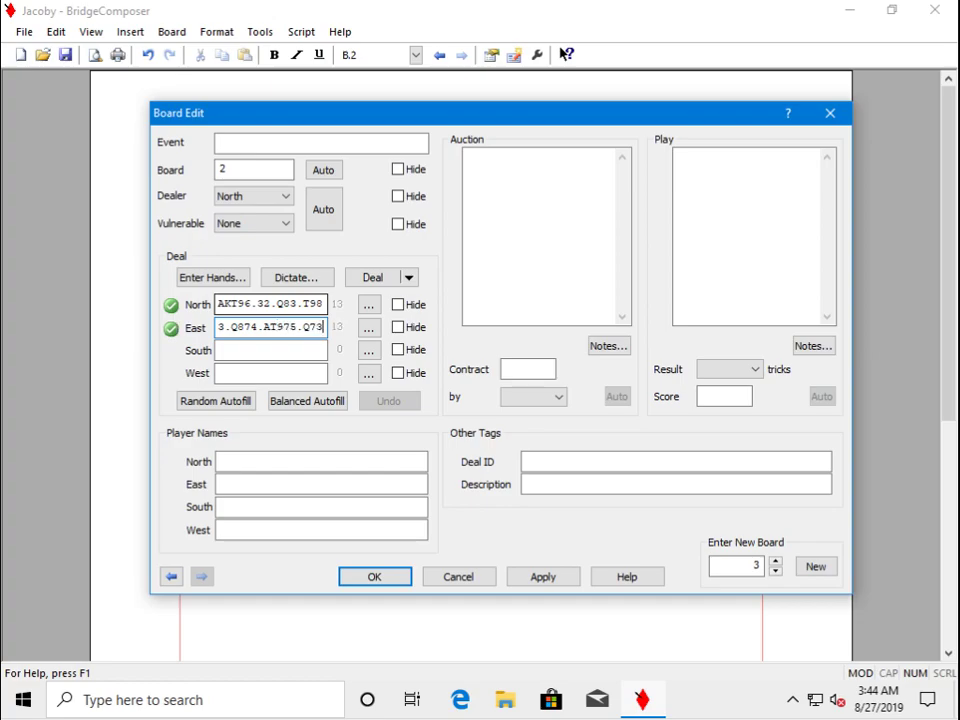
# Step: Enter South's hand as Q87.AK5.42.AKJ62 and let West's hand fill in from the remaining cards
pyautogui.click(270, 350)
pyautogui.write('Q8')
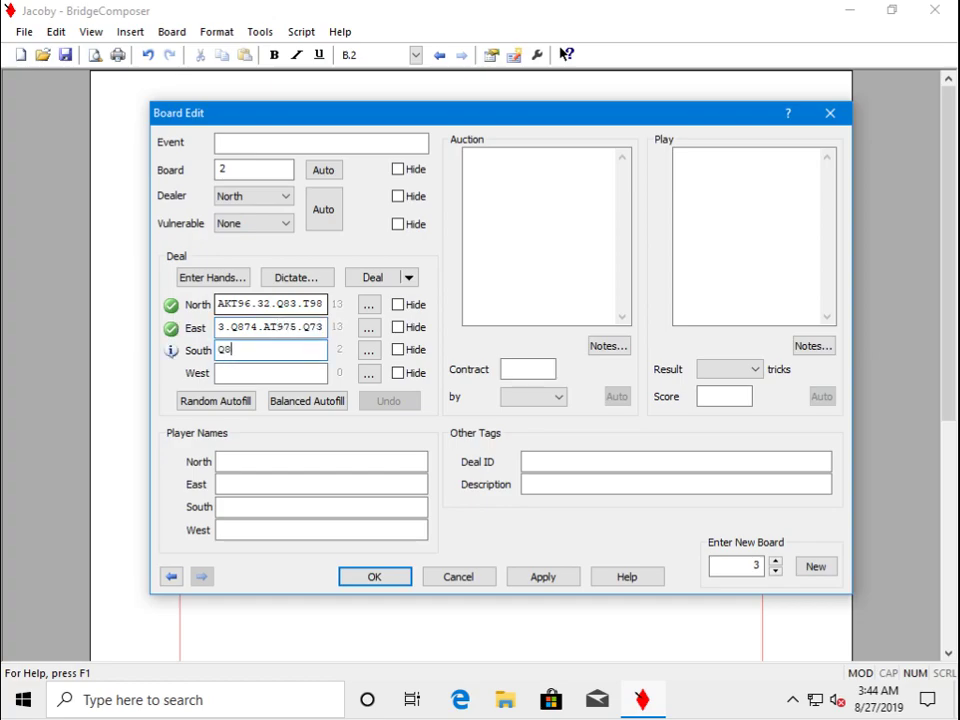
pyautogui.write('7.AK5.42.AKJ62')
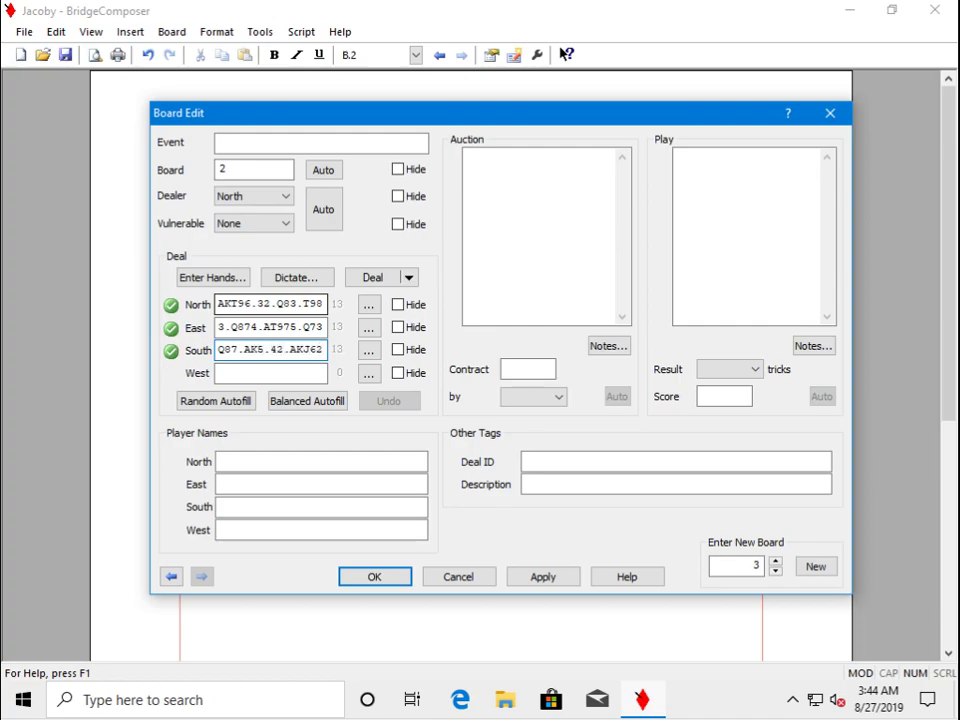
pyautogui.press('Tab')
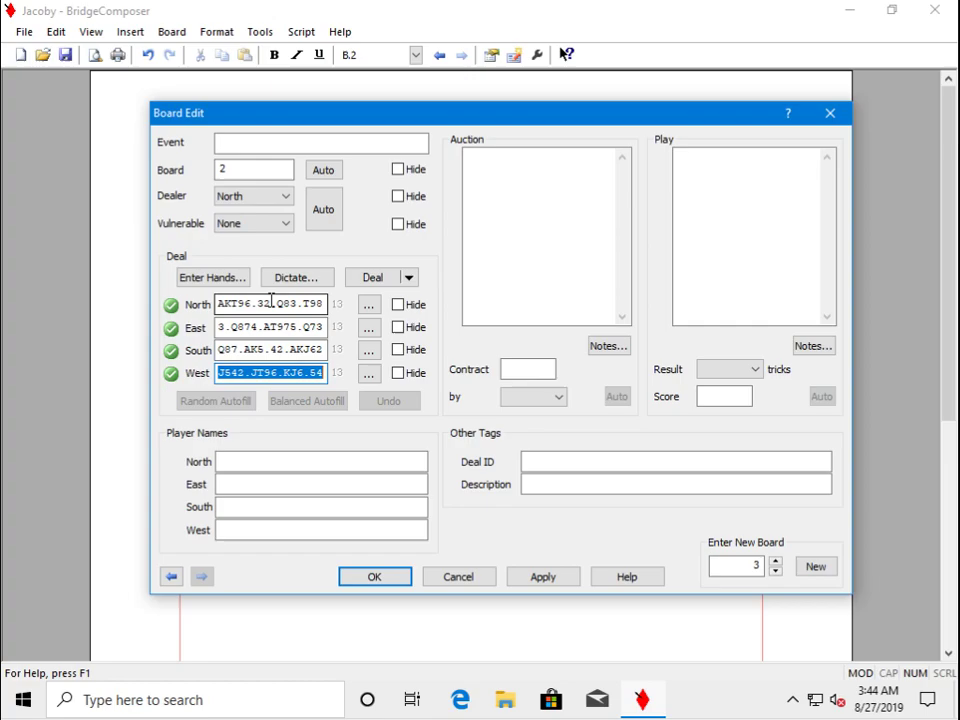
# Step: Set the dealer of board 2 to South
pyautogui.click(527, 214)
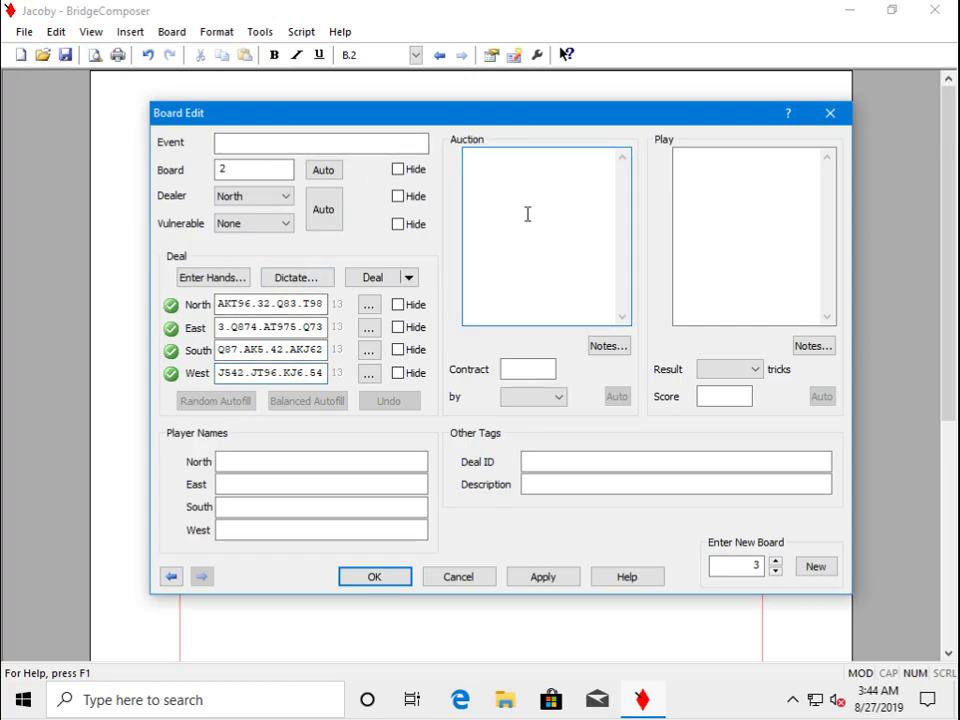
pyautogui.click(288, 199)
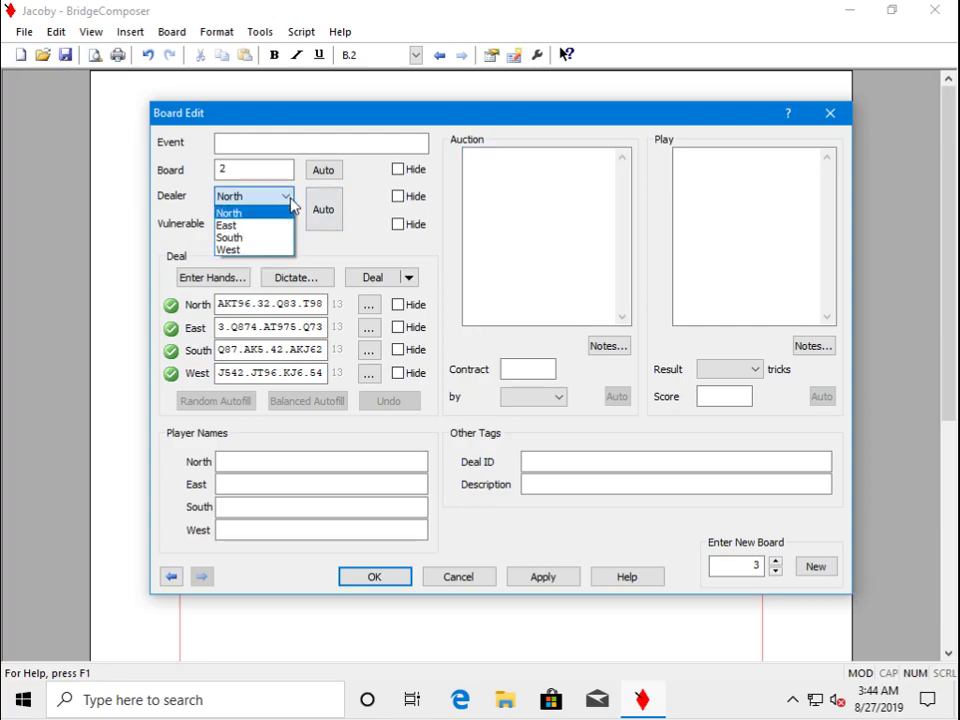
pyautogui.click(262, 240)
# Step: Enter the auction as "1nt p 2h p", "2s p 2nt p", "4s ap" on three lines and accept the board
pyautogui.click(541, 210)
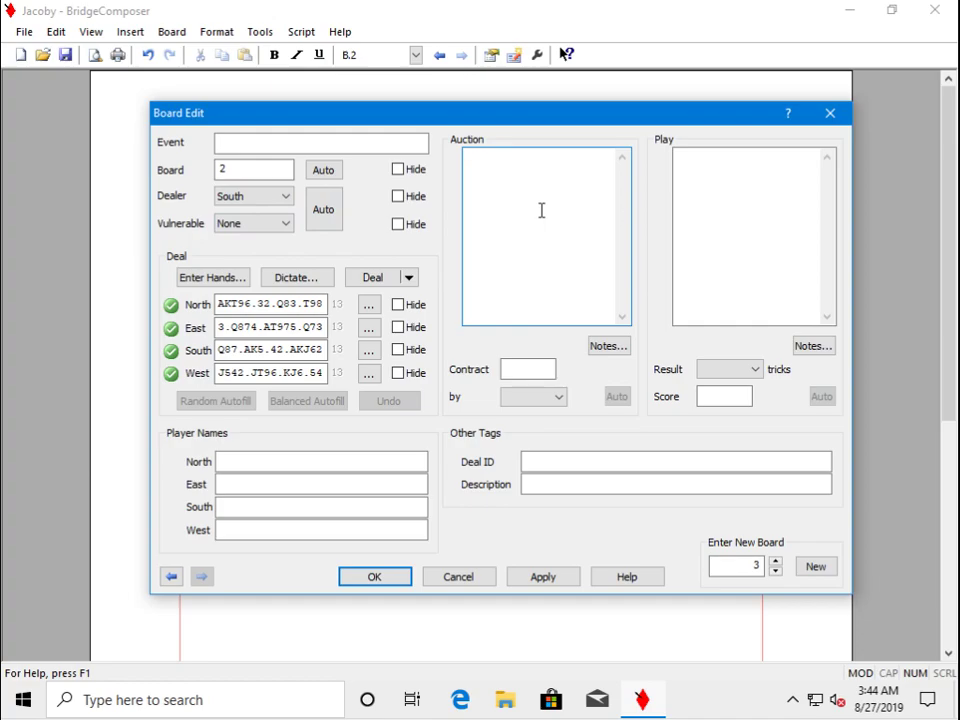
pyautogui.write('1nt p 2h p')
pyautogui.press('Return')
pyautogui.write('2s p 2nt p ')
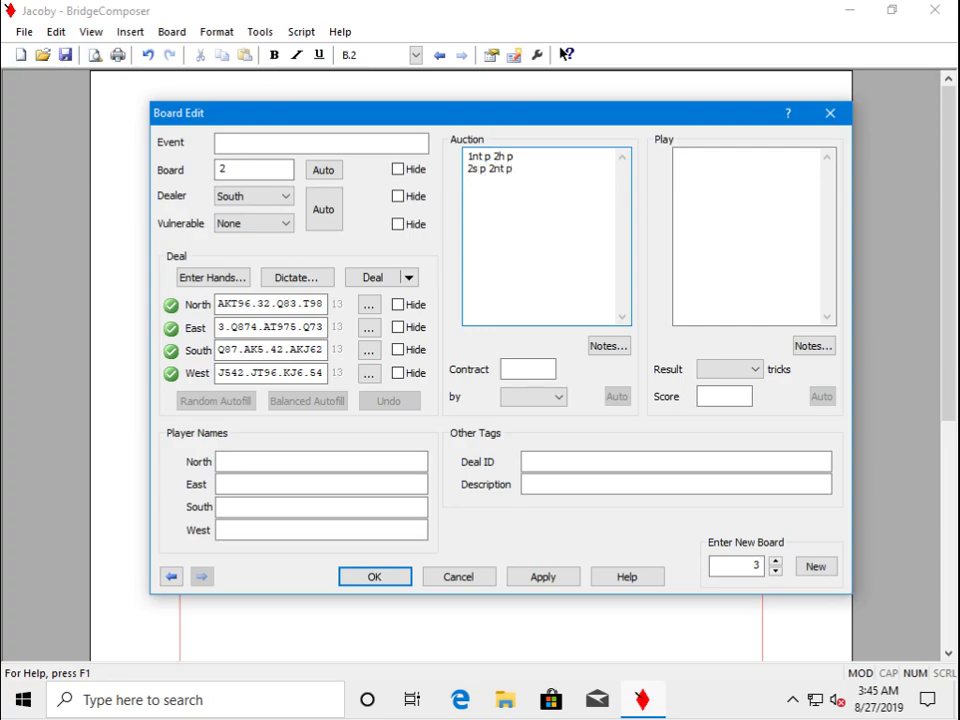
pyautogui.write('4s ap')
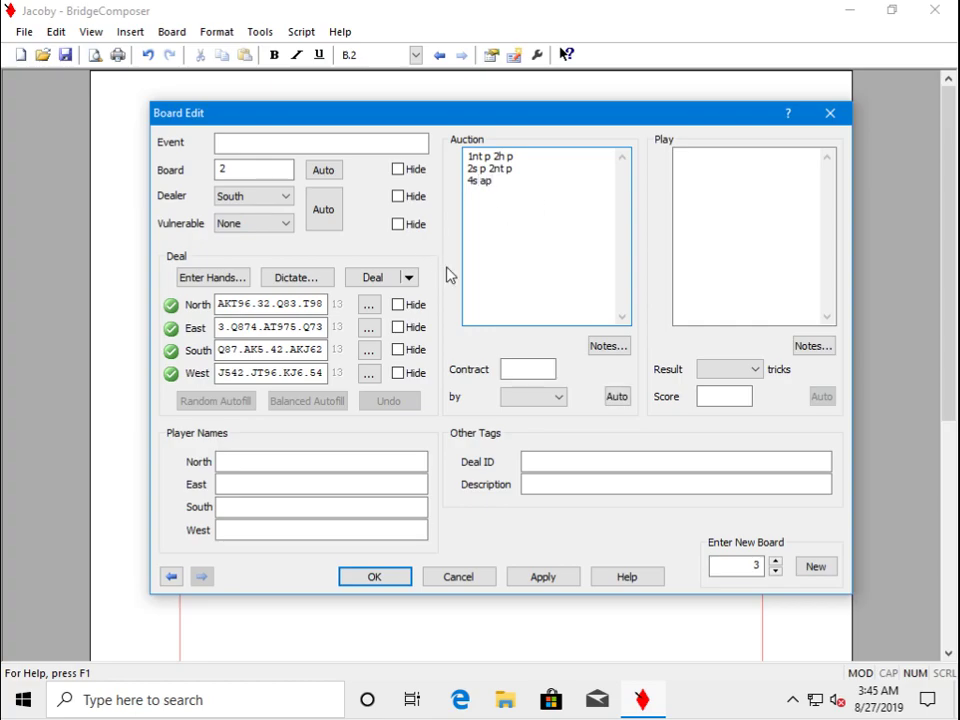
pyautogui.click(369, 577)
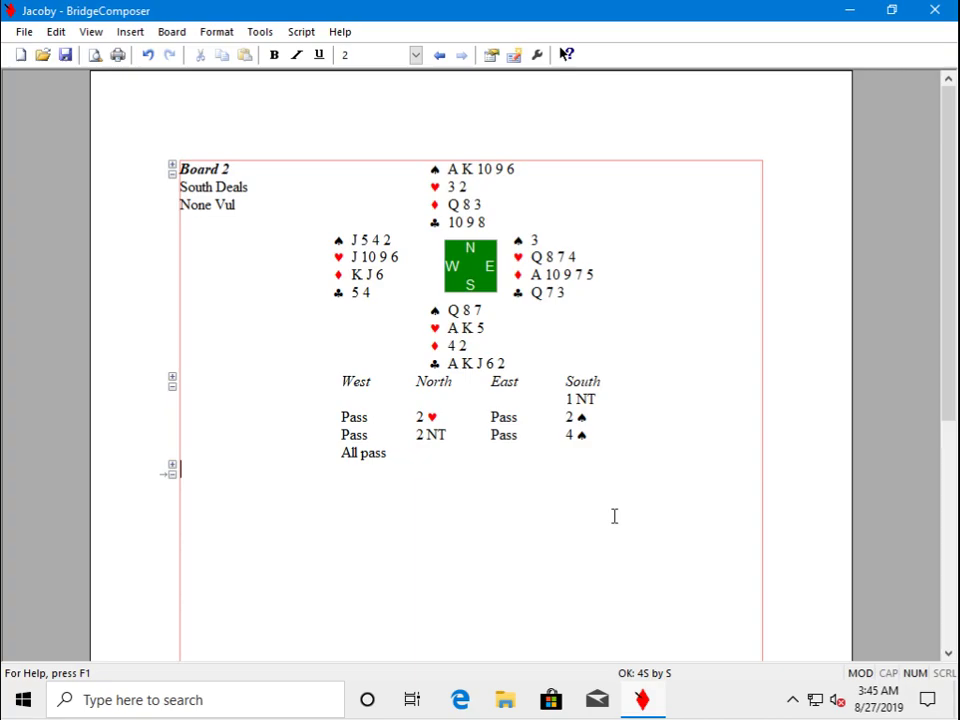
# Step: Write the commentary "On this hand, responder bids 2♥, showing spades" below the auction, with a heart suit symbol
pyautogui.write('On this hand,')
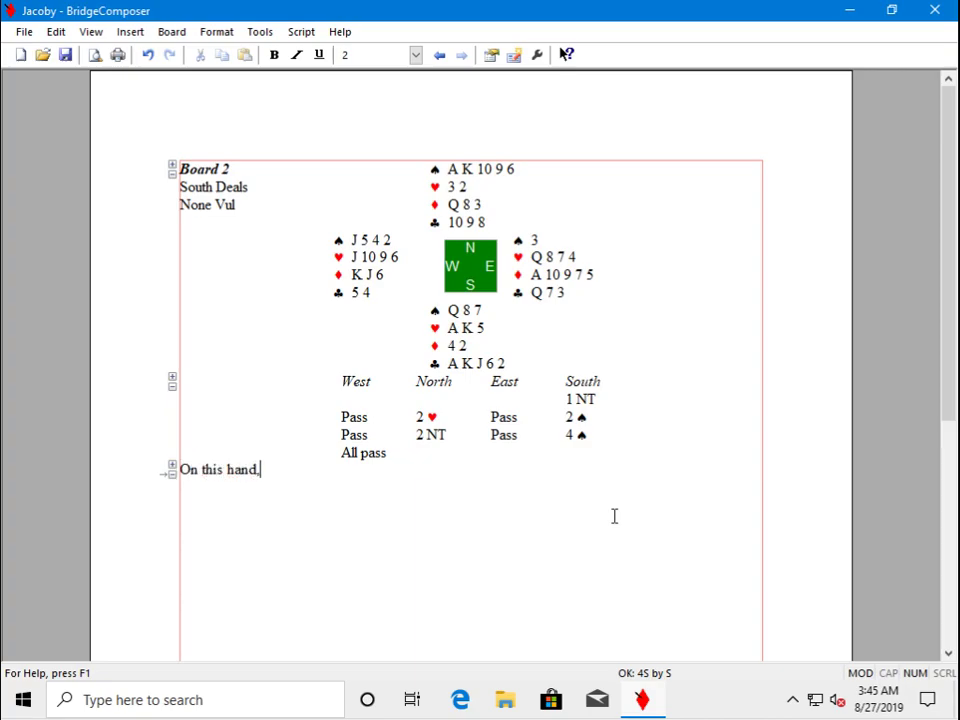
pyautogui.write('responder bid')
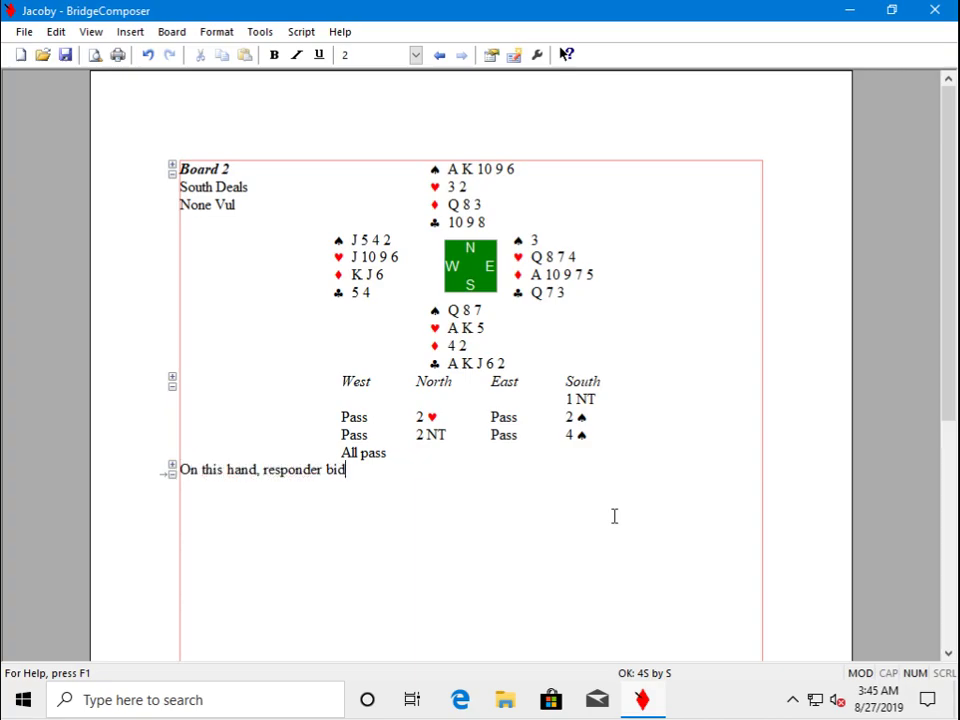
pyautogui.write('s 2]h,')
pyautogui.press('BackSpace')
pyautogui.press('BackSpace')
pyautogui.press('BackSpace')
pyautogui.press('BackSpace')
pyautogui.write('\\h, showing spades')
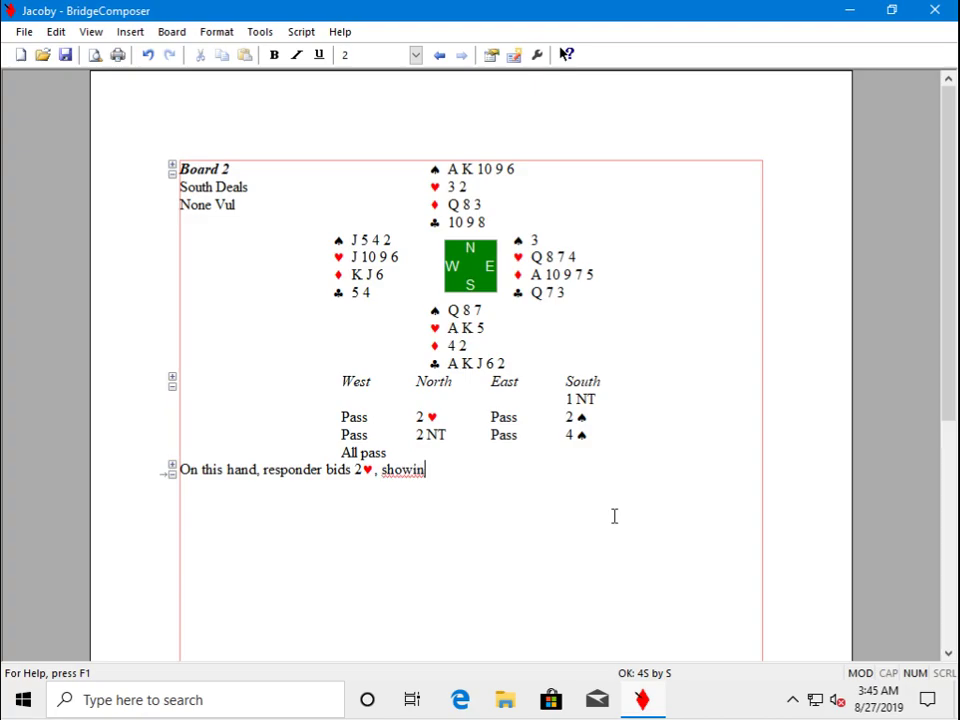
# Step: Continue board 2's commentary with "and rebids 2NT, showing exactly five spades and invitational values."
pyautogui.write(' and re')
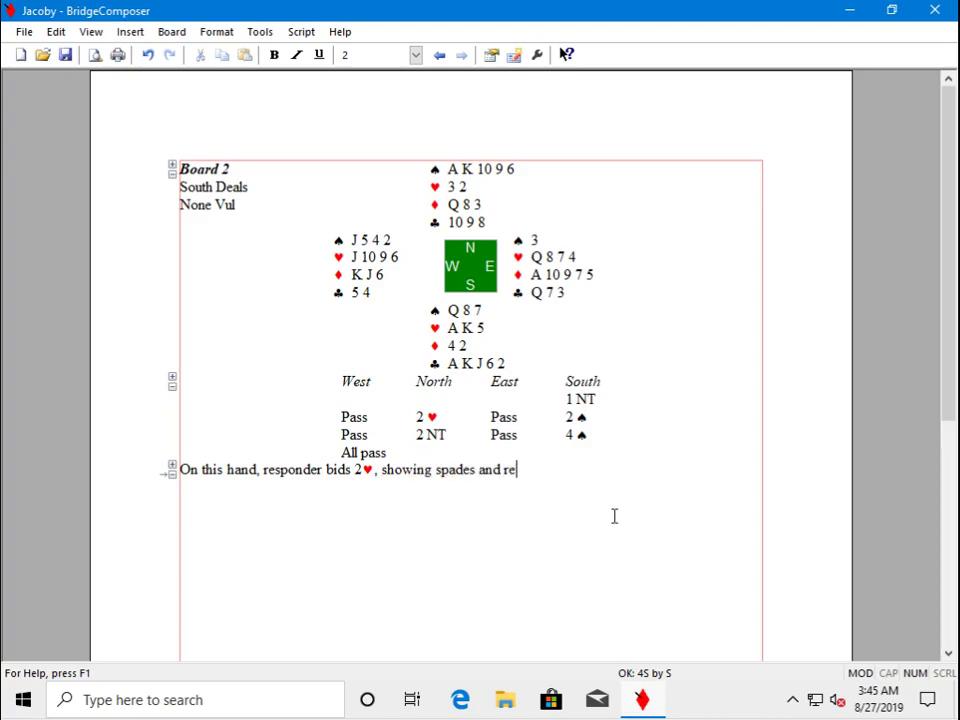
pyautogui.write('bids 2nt,')
pyautogui.press('BackSpace')
pyautogui.press('BackSpace')
pyautogui.press('BackSpace')
pyautogui.press('BackSpace')
pyautogui.write('NT, sh')
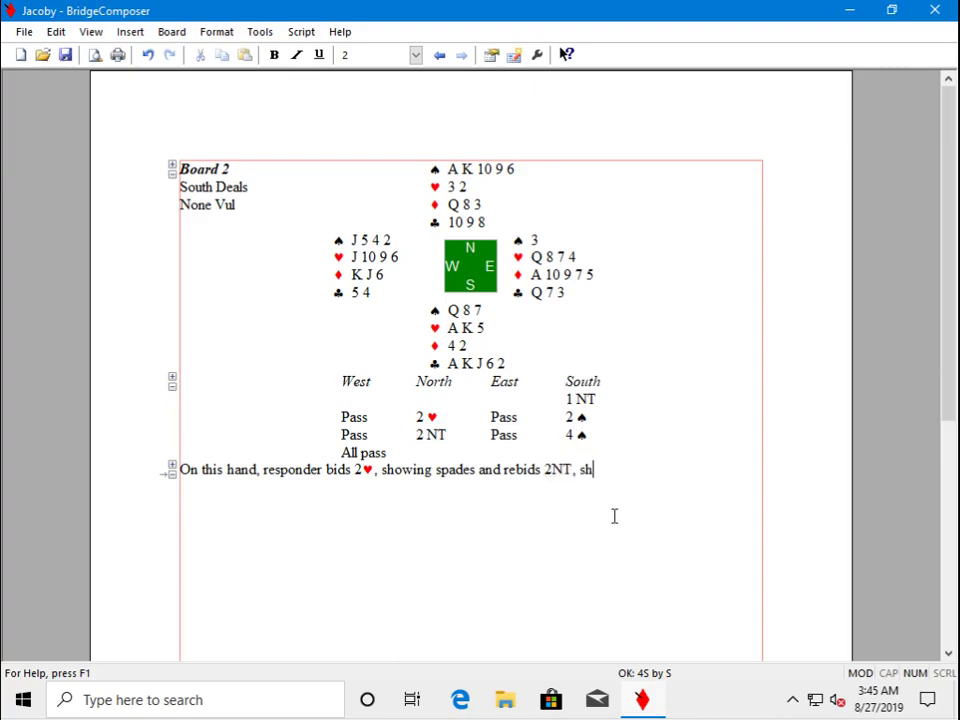
pyautogui.write('owing exactly')
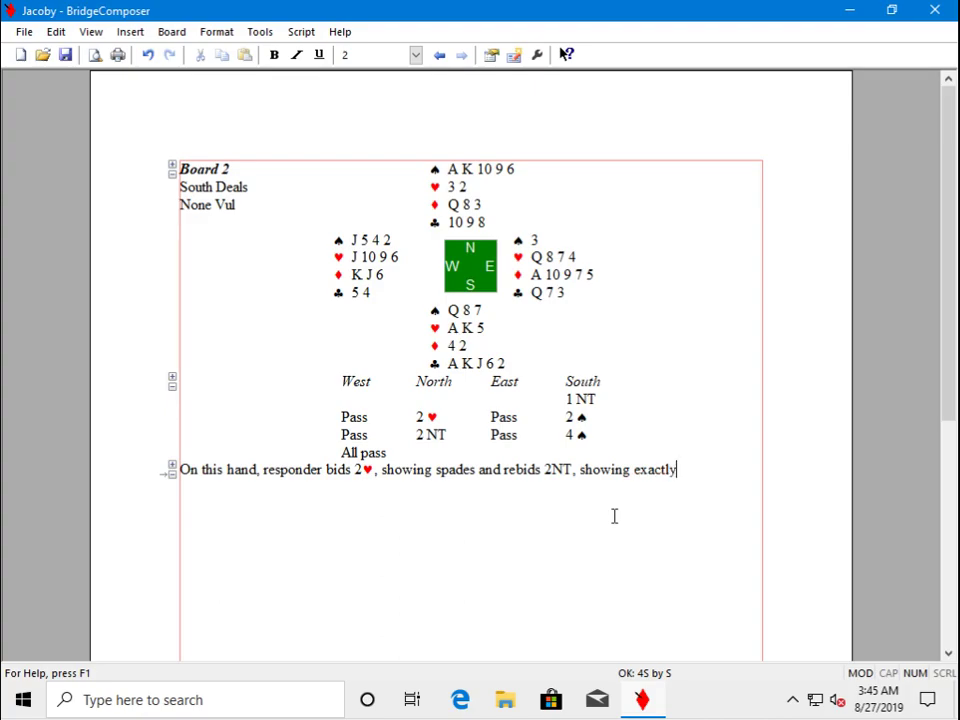
pyautogui.write(' five spades a')
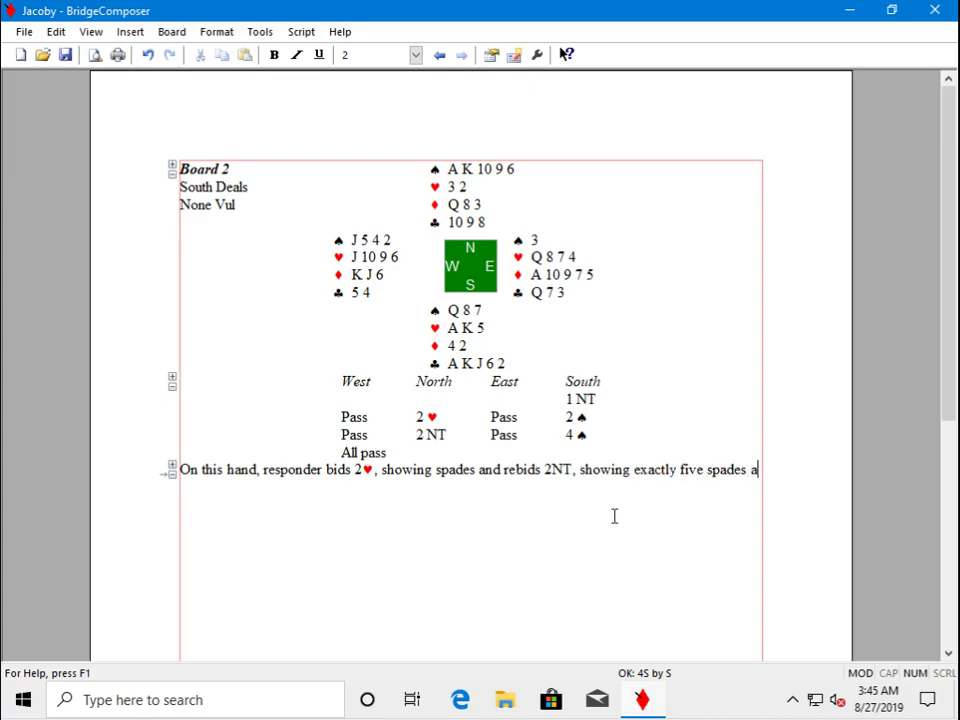
pyautogui.write('nd invitational values.')
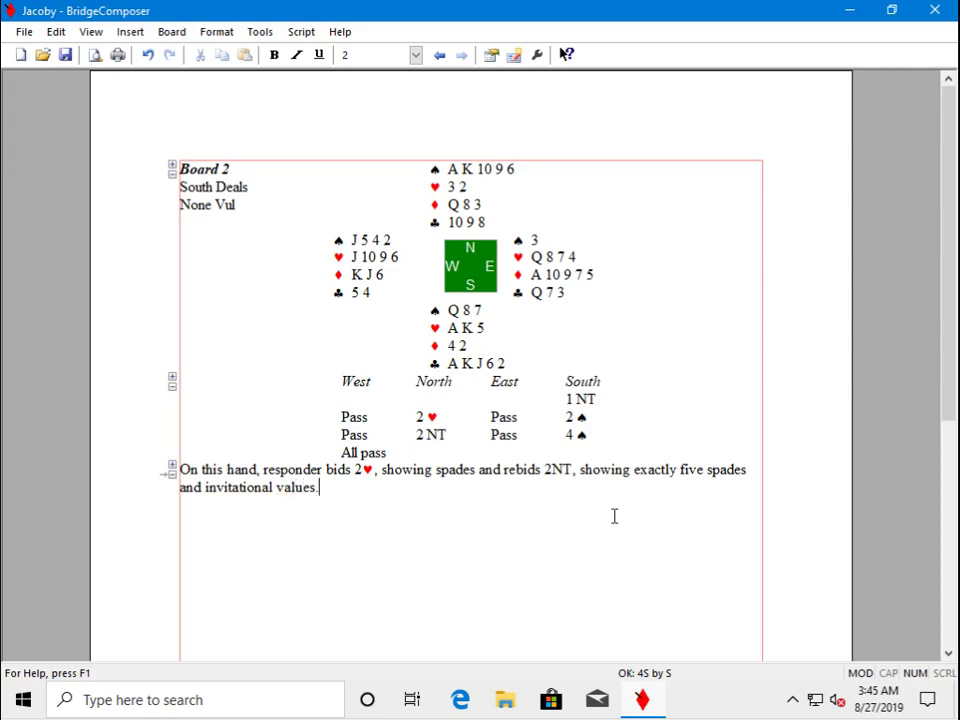
# Step: Add "Opener, having spade support and maximum values, sets the contract at 4♠." to board 2's commentary, with a spade suit symbol, and save the document
pyautogui.write(' Opener, havi')
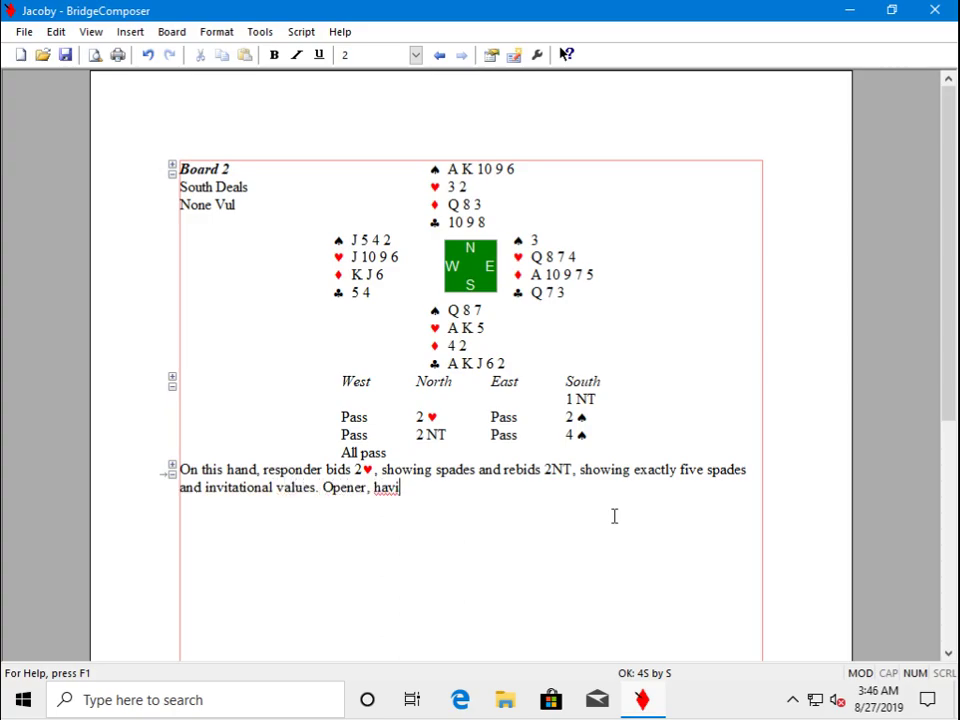
pyautogui.write('ng spade support')
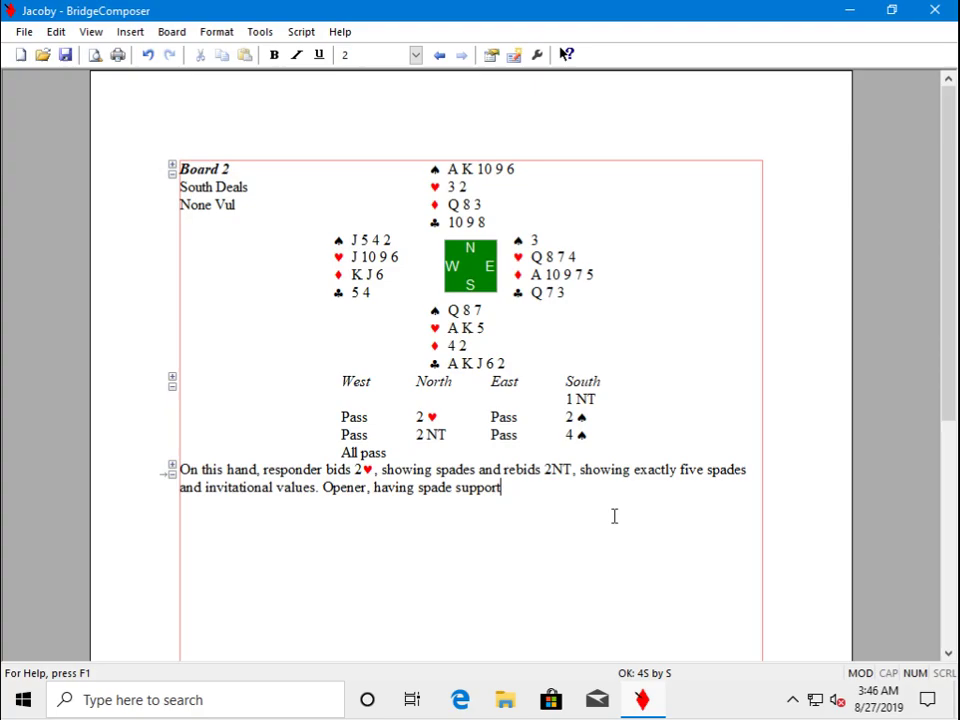
pyautogui.write(' and maximum ')
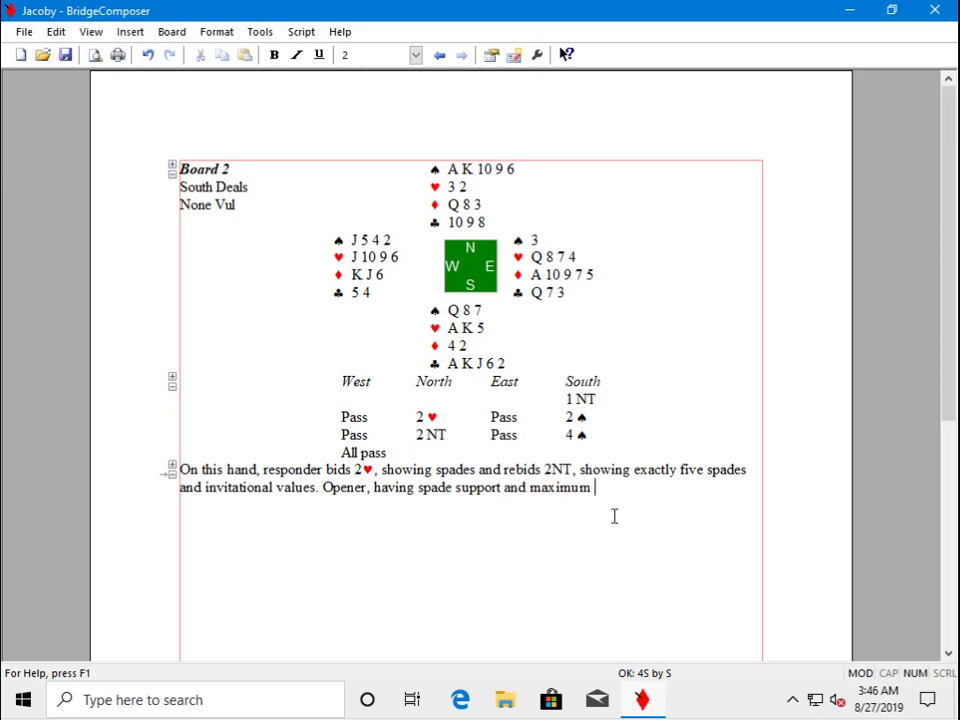
pyautogui.write('values, sets the')
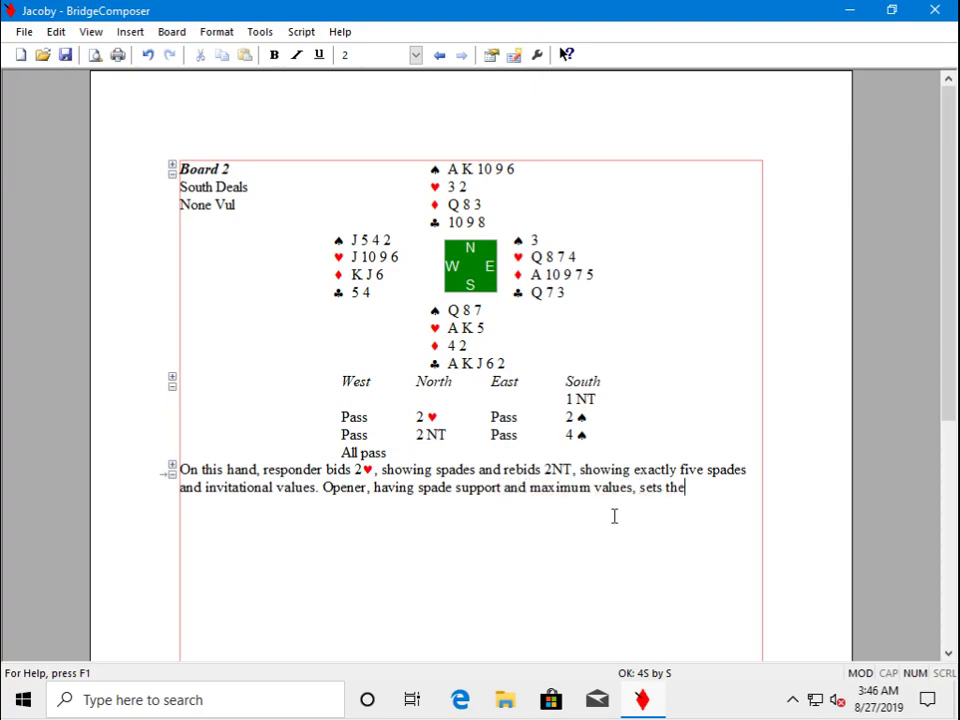
pyautogui.write(' contract a')
pyautogui.write('t 4!s')
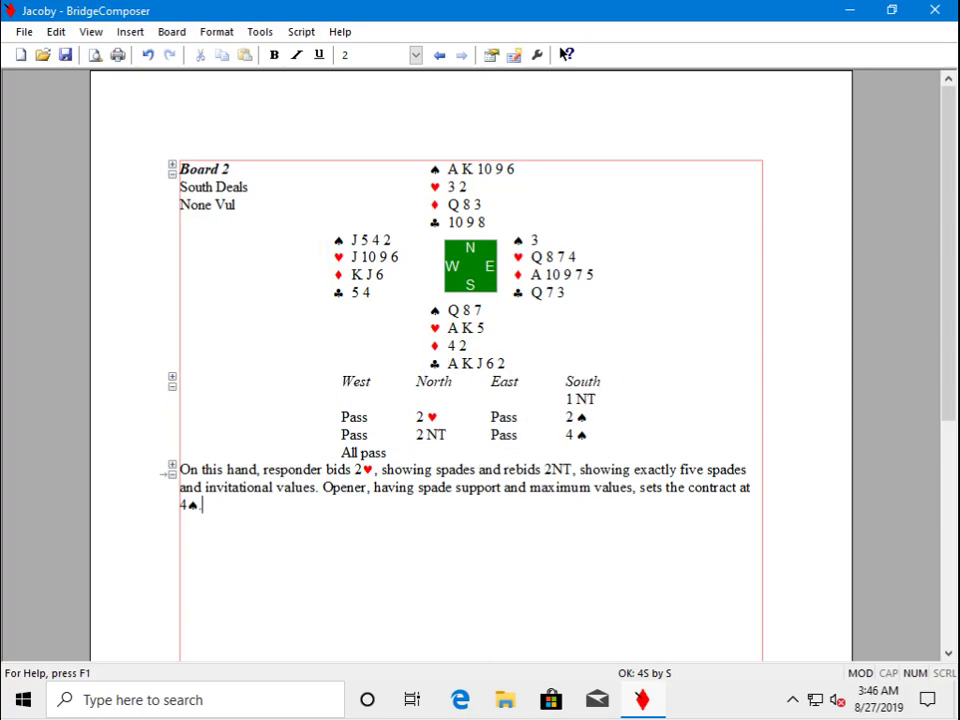
pyautogui.click(24, 32)
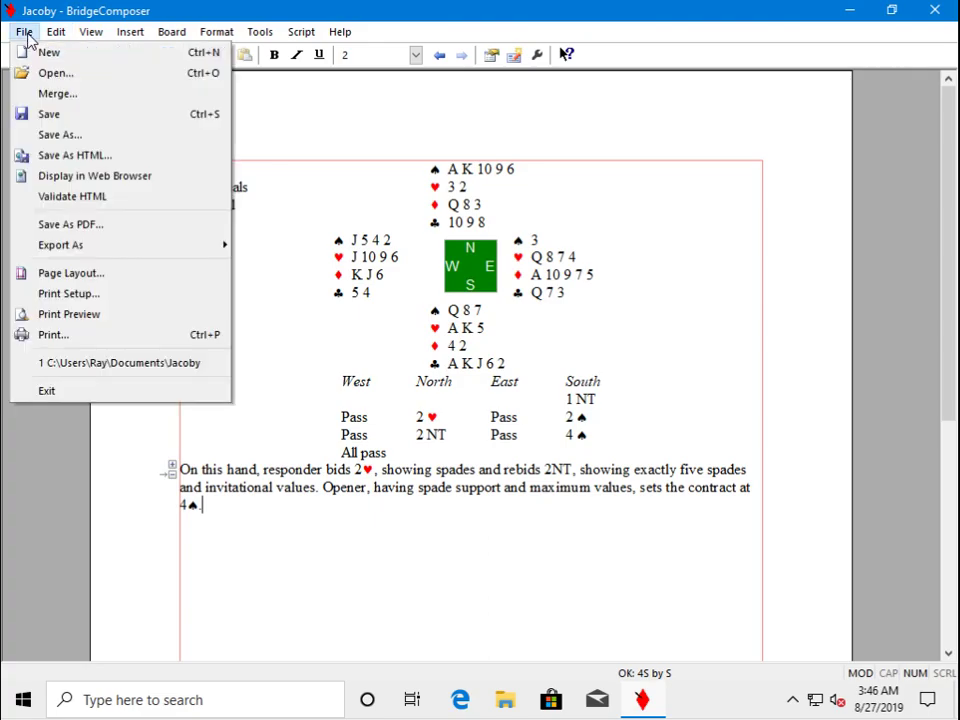
pyautogui.click(63, 120)
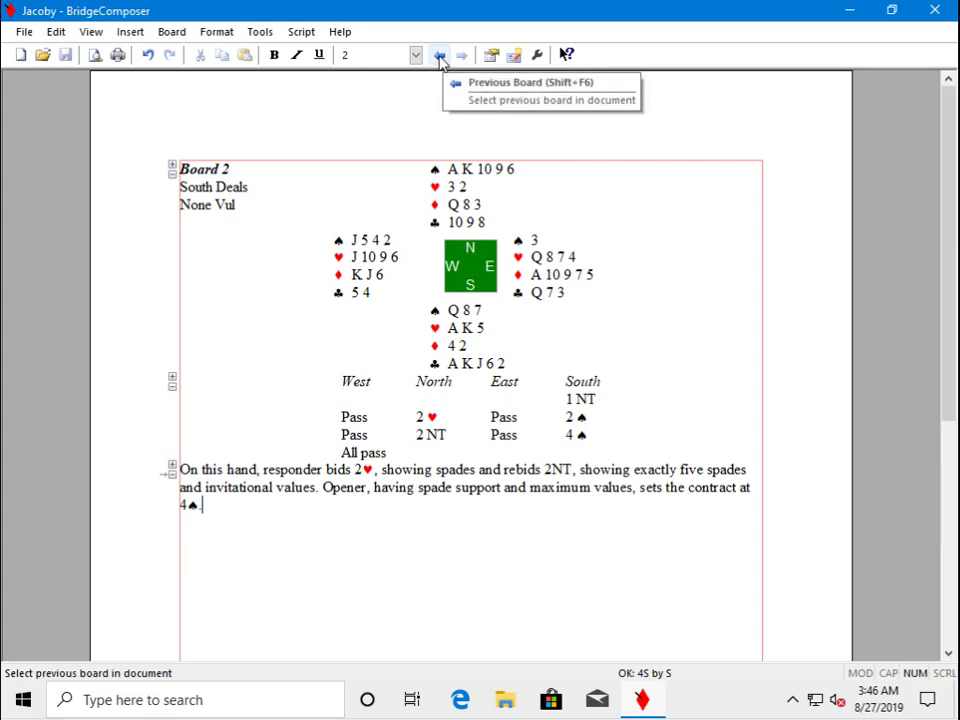
# Step: Switch the display back and forth between boards 1 and 2 to review both, ending on board 2
pyautogui.click(441, 57)
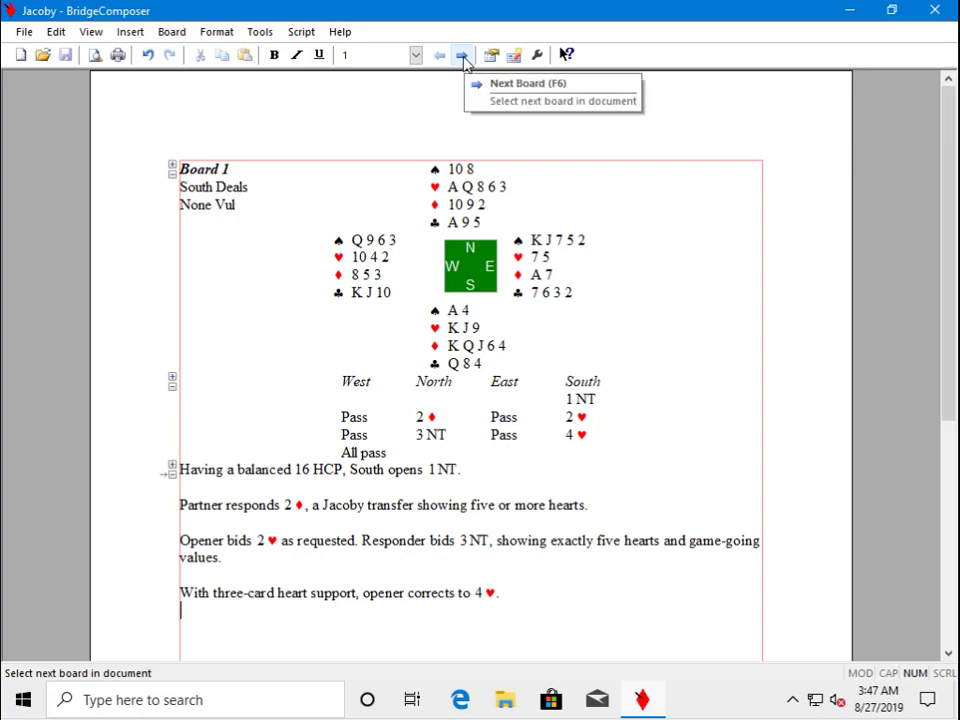
pyautogui.click(463, 56)
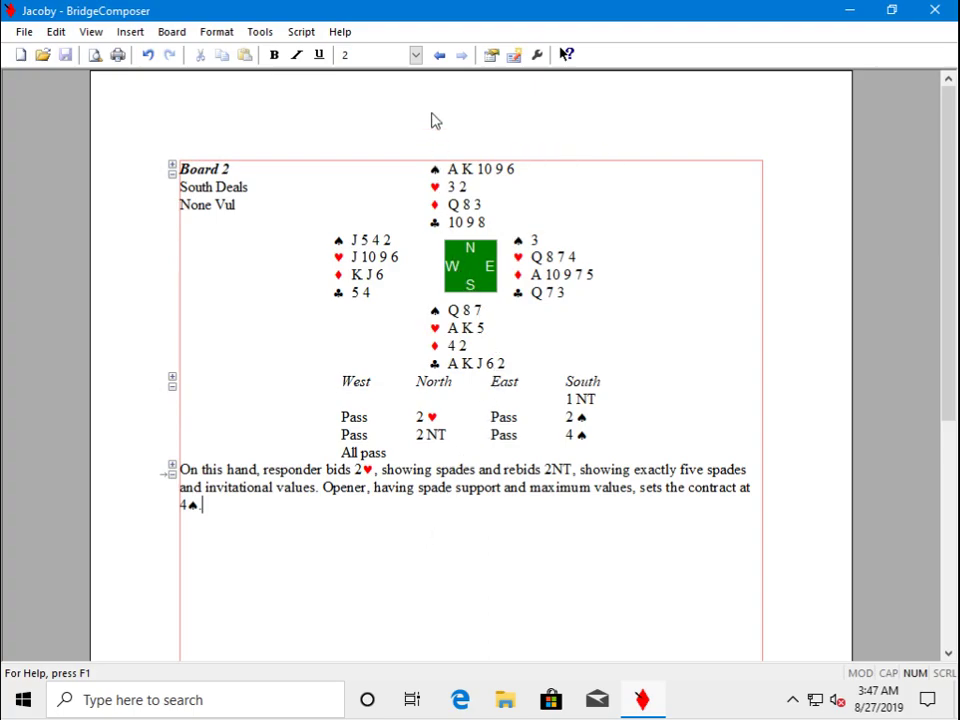
pyautogui.click(416, 56)
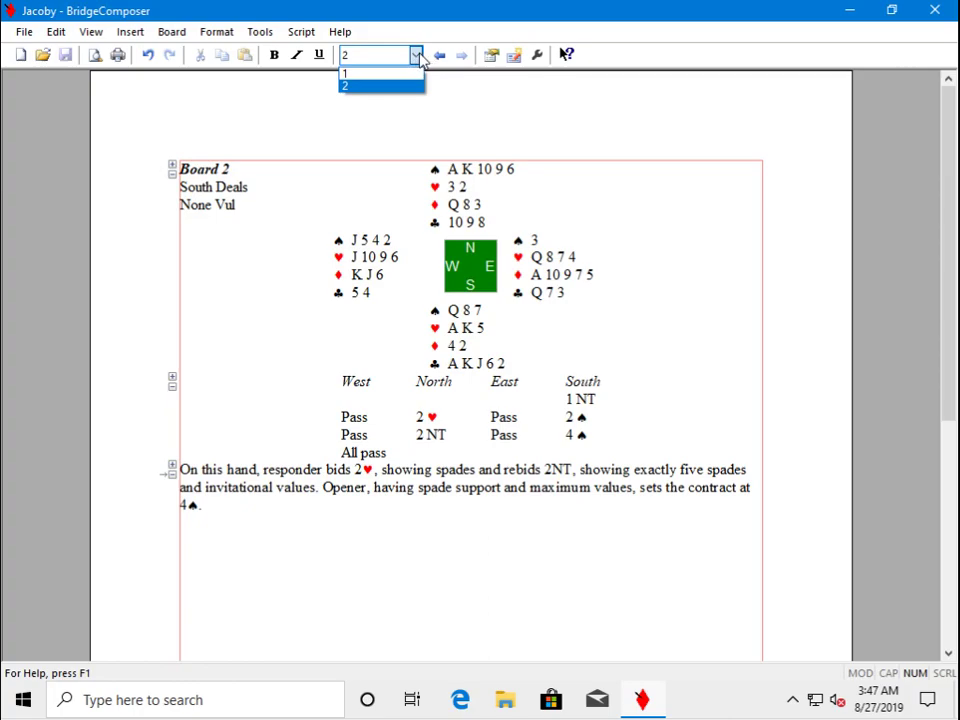
pyautogui.click(416, 56)
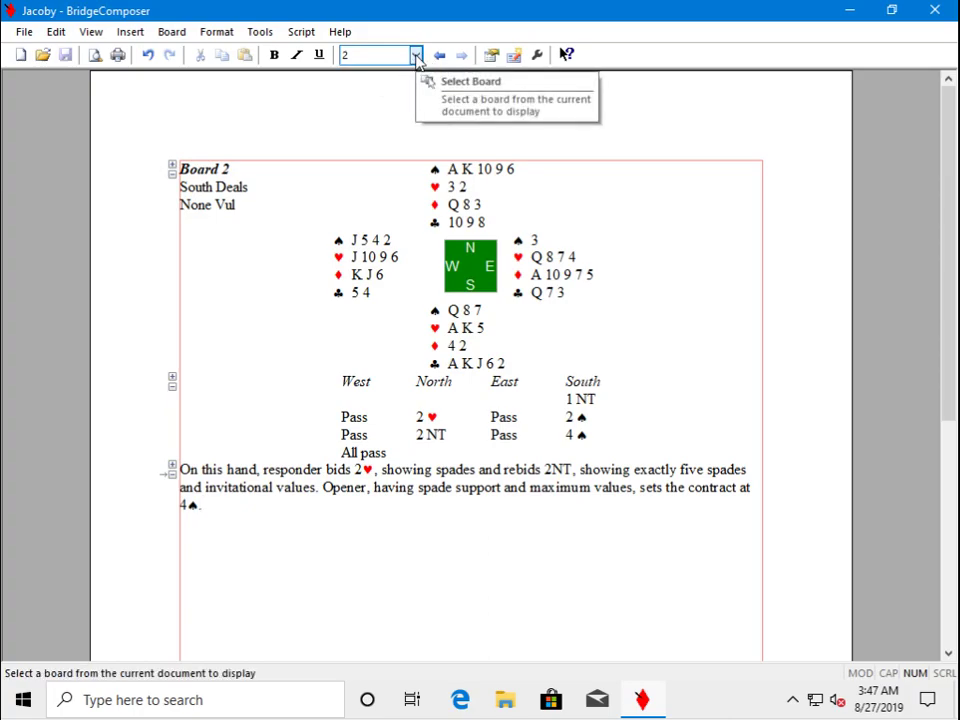
pyautogui.click(416, 56)
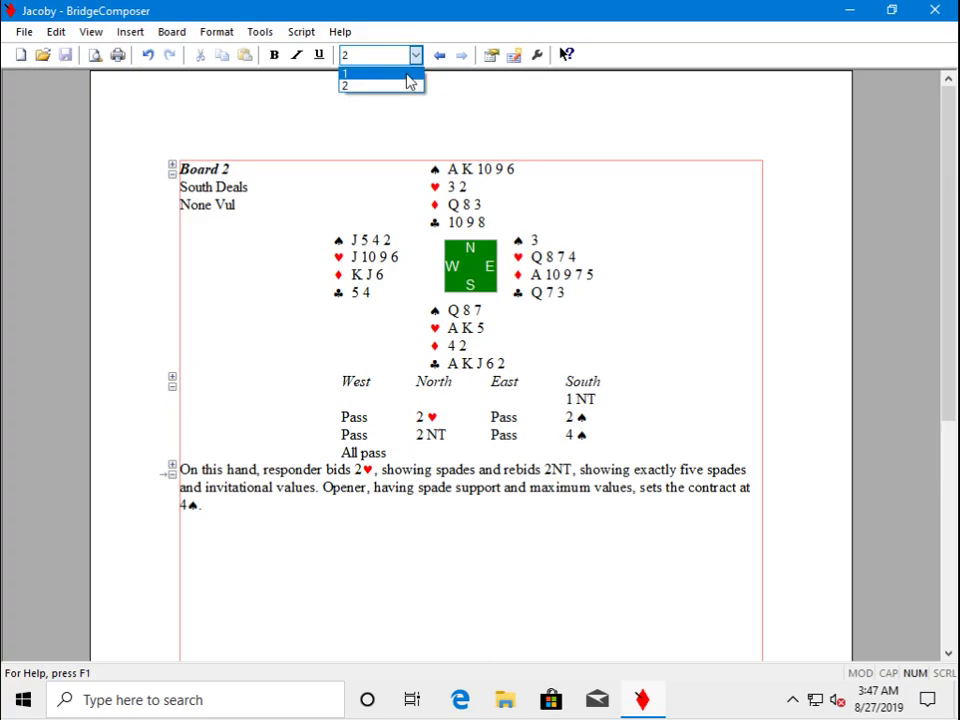
pyautogui.click(406, 75)
pyautogui.click(415, 56)
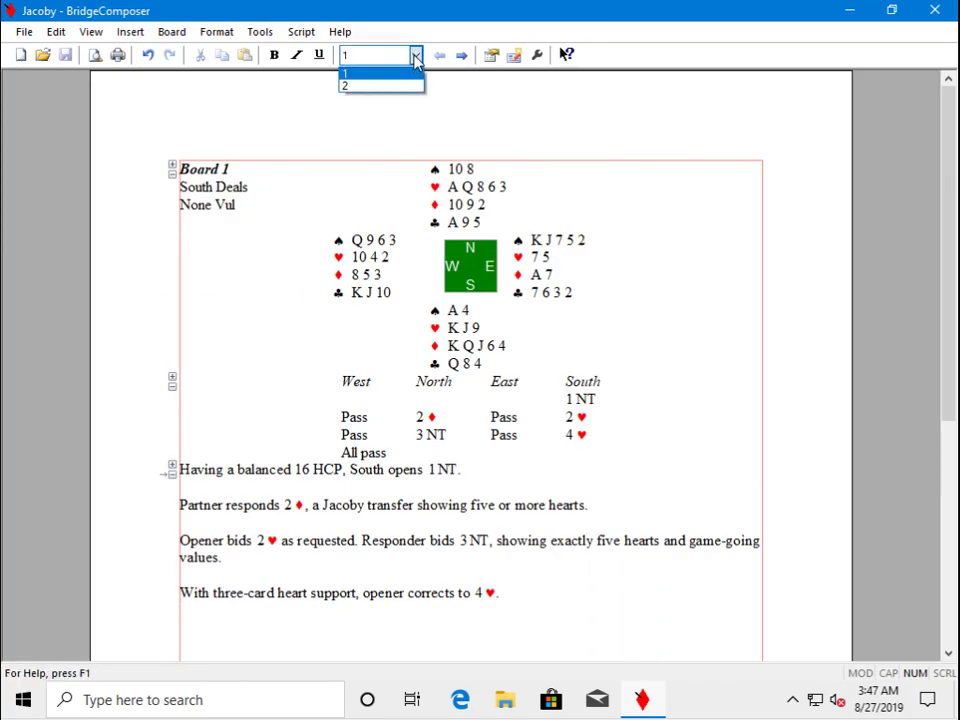
pyautogui.click(410, 88)
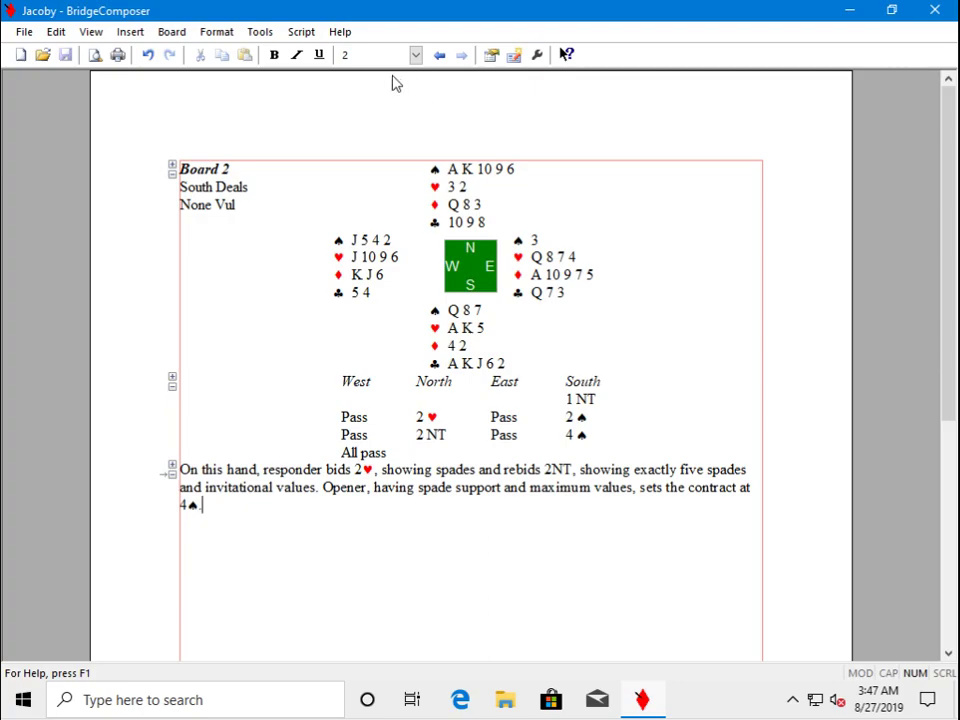
# Step: Check the print preview of both boards page by page and as two facing pages, and return to the document
pyautogui.click(25, 35)
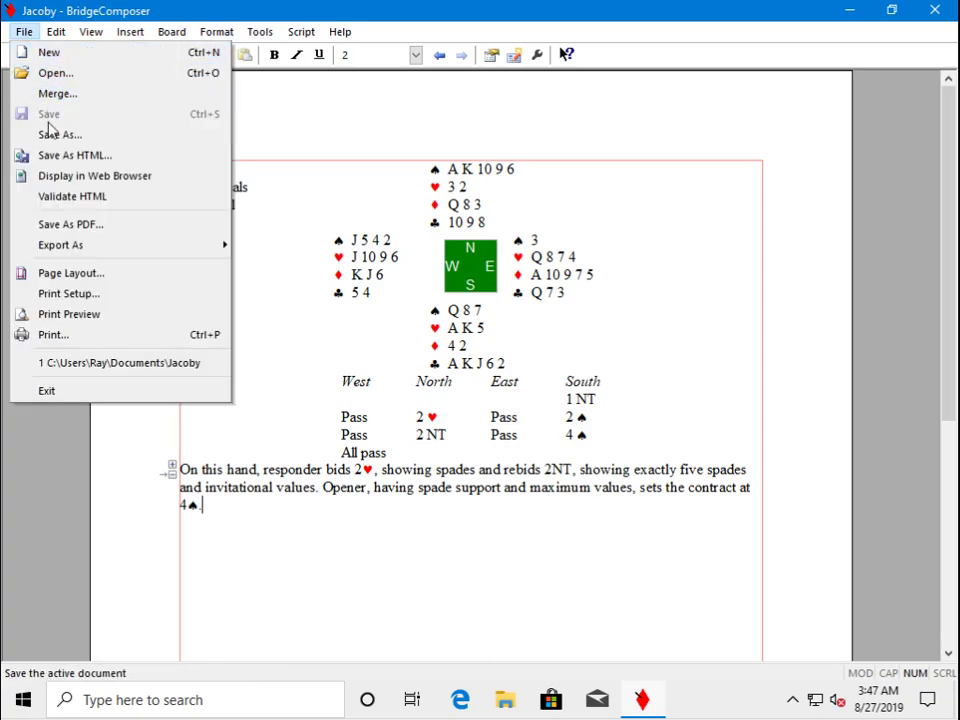
pyautogui.click(84, 316)
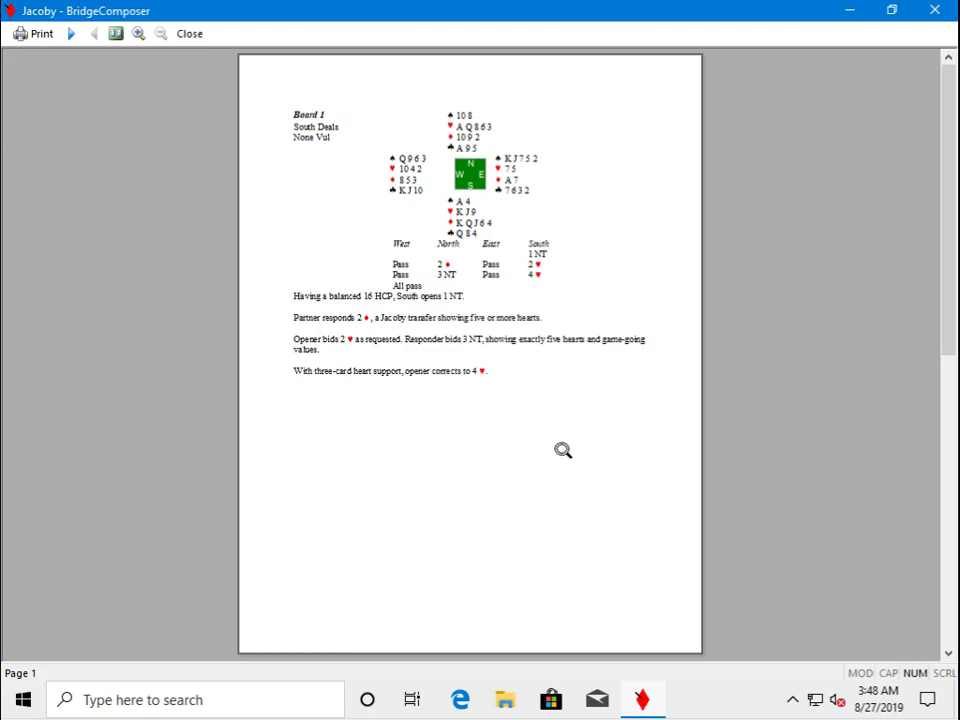
pyautogui.click(72, 37)
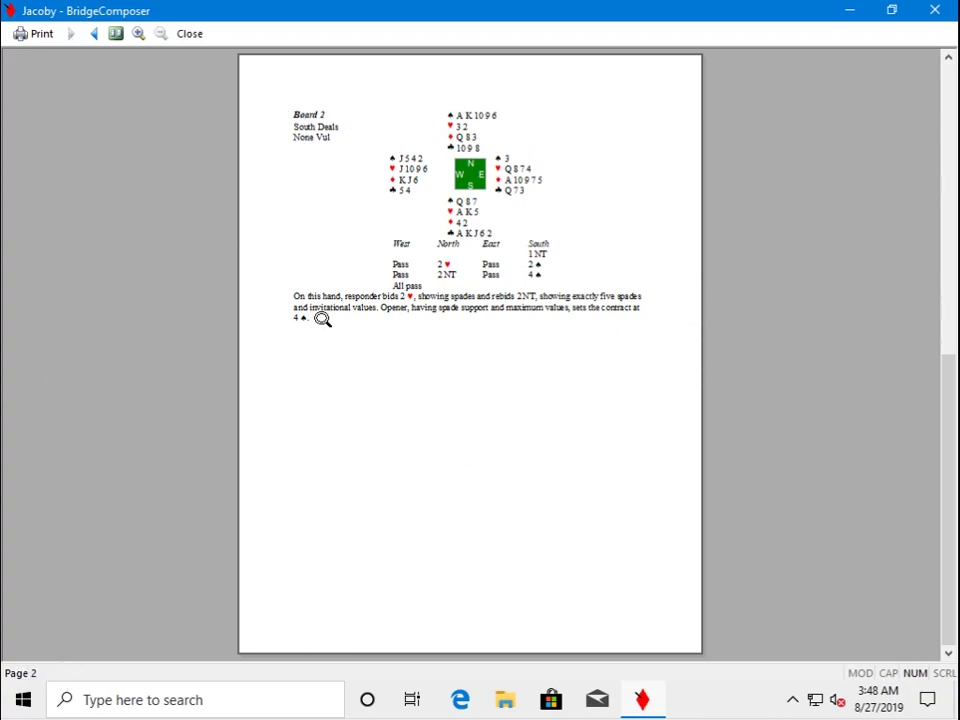
pyautogui.click(95, 34)
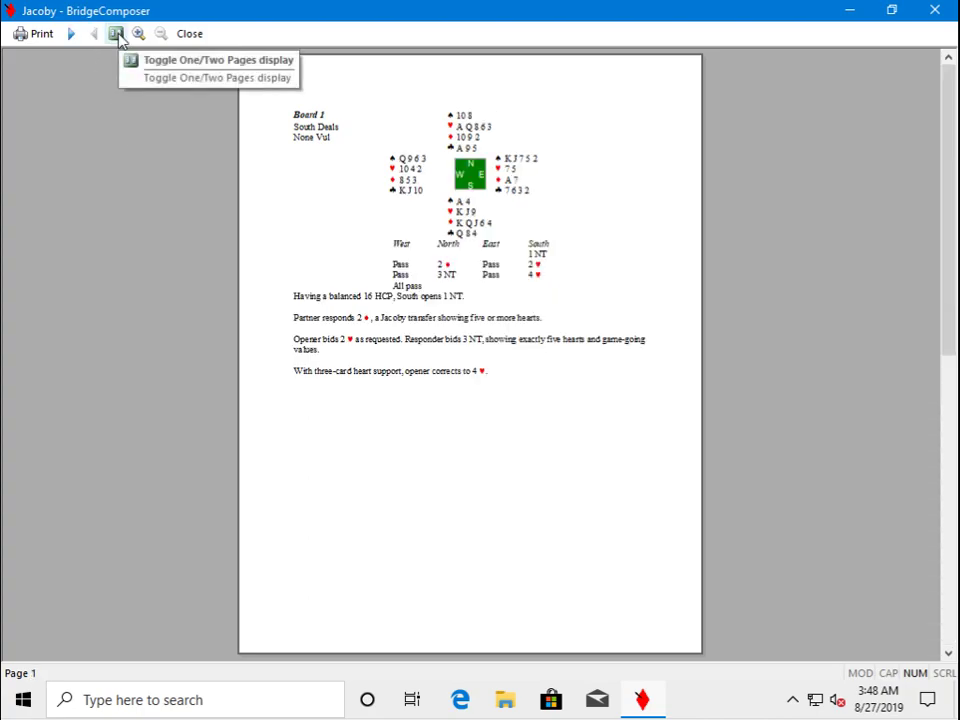
pyautogui.click(116, 34)
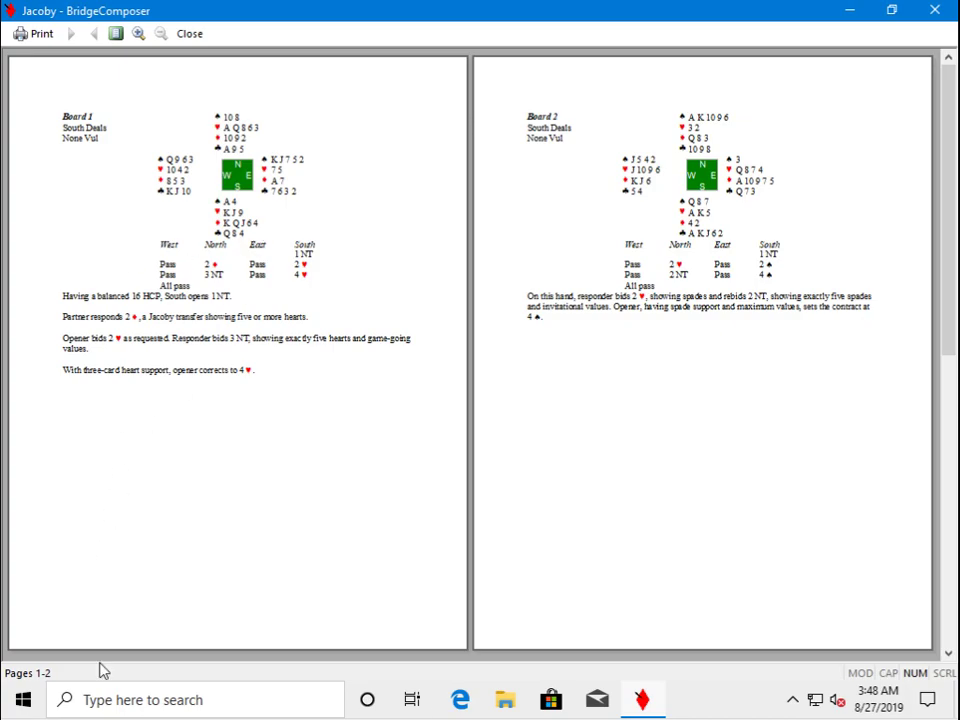
pyautogui.click(115, 34)
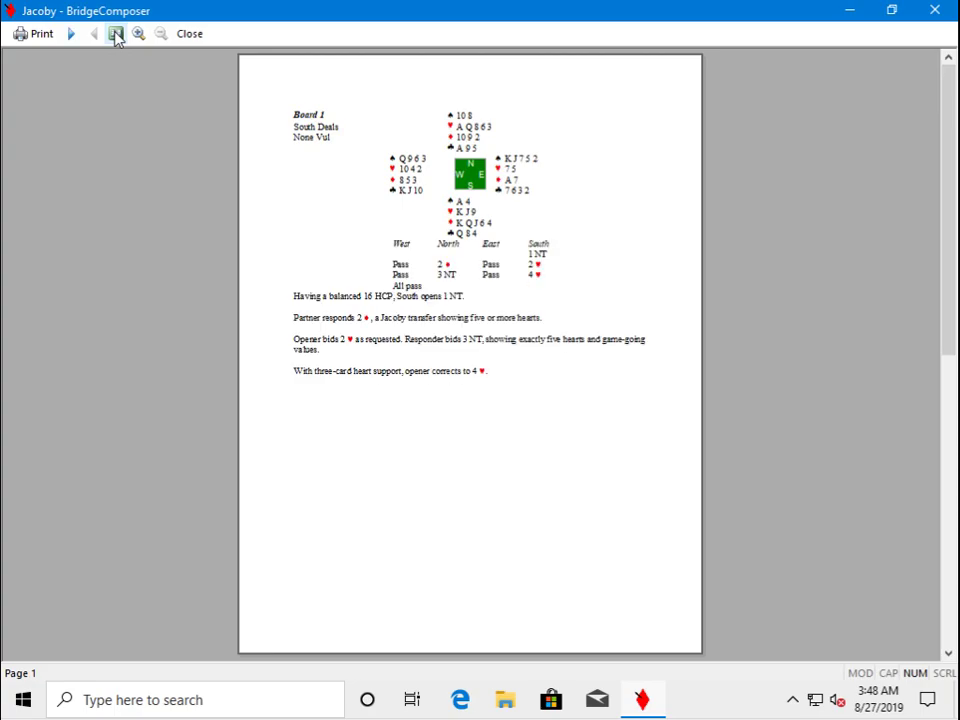
pyautogui.click(190, 33)
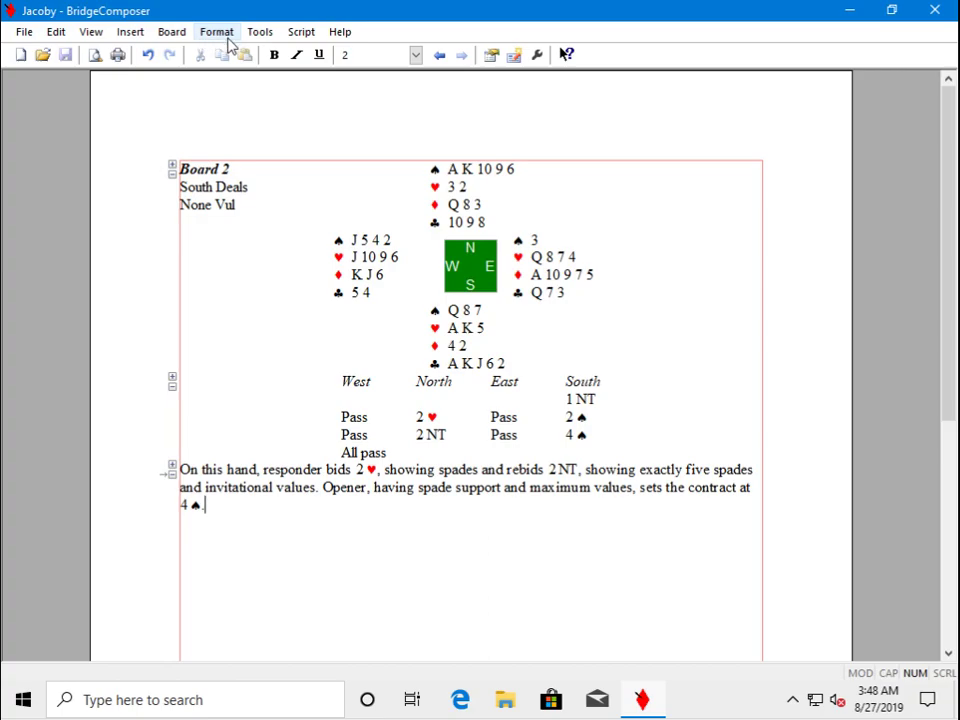
# Step: Return to board 1, set the page layout to two boards per page and open the print preview
pyautogui.click(442, 58)
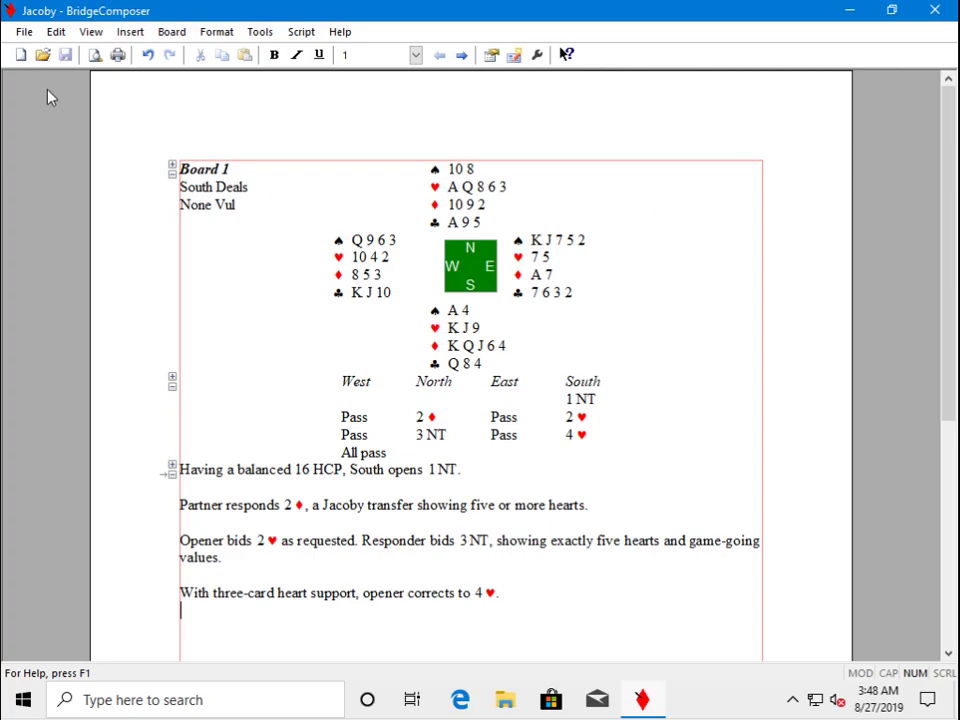
pyautogui.click(24, 36)
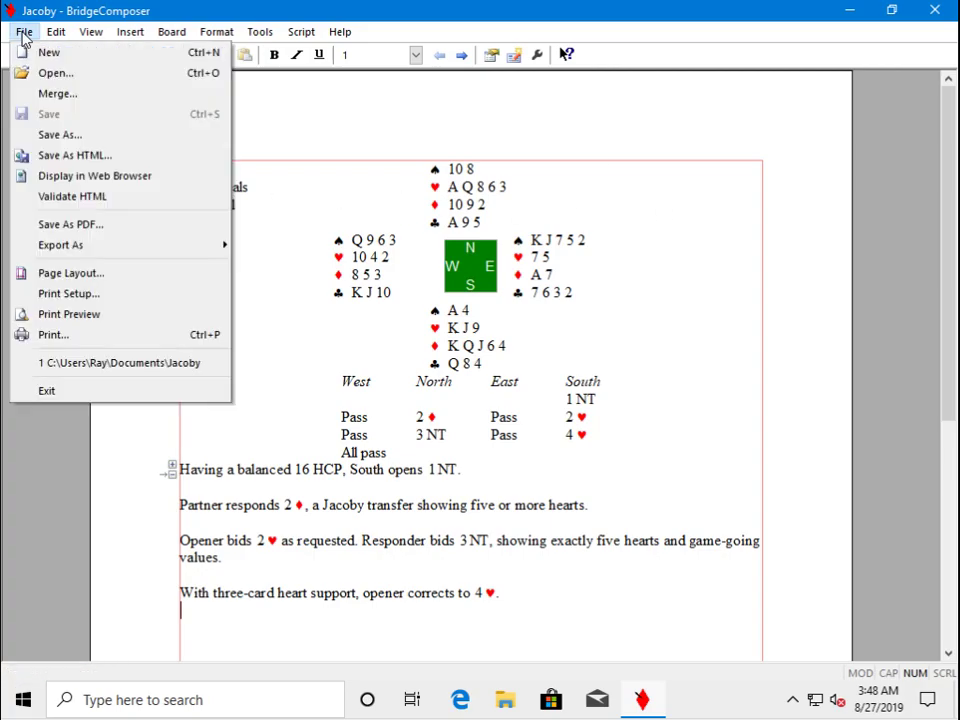
pyautogui.click(86, 281)
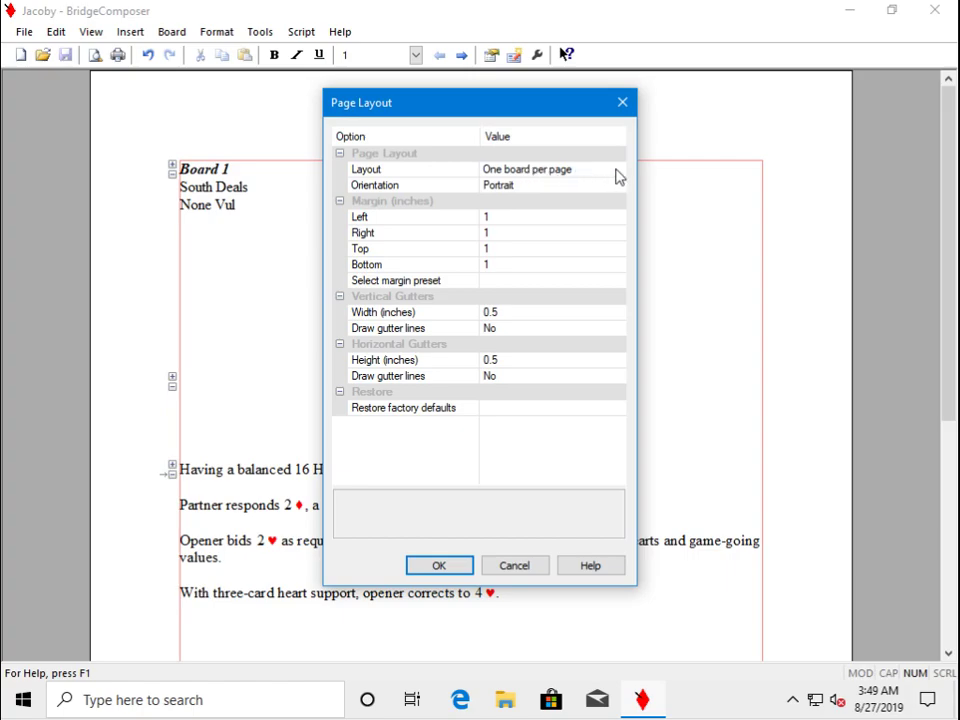
pyautogui.click(542, 169)
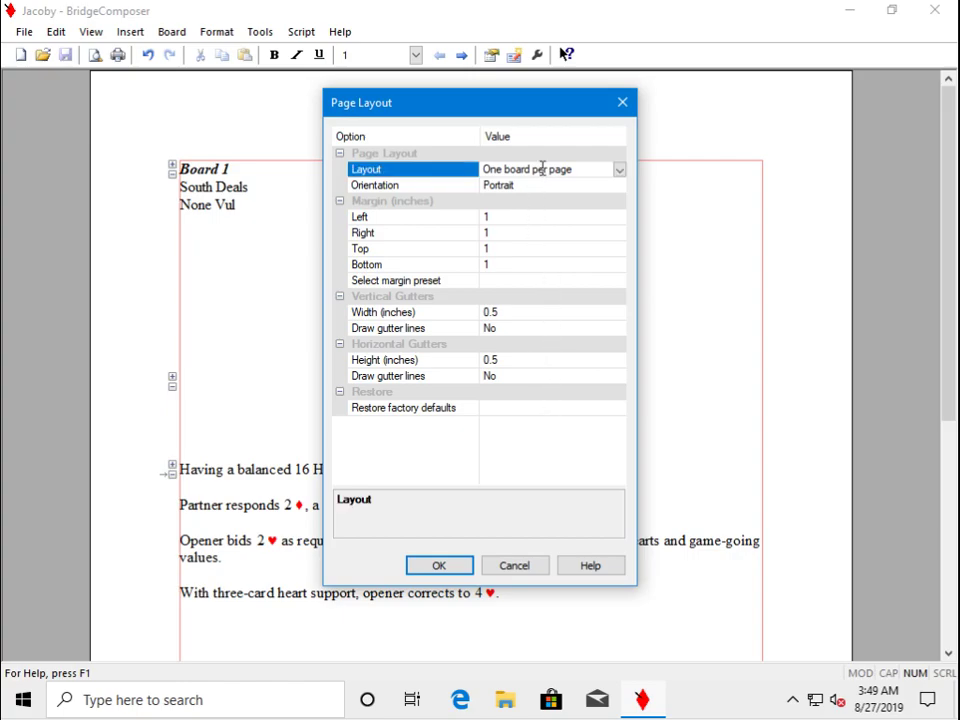
pyautogui.click(619, 172)
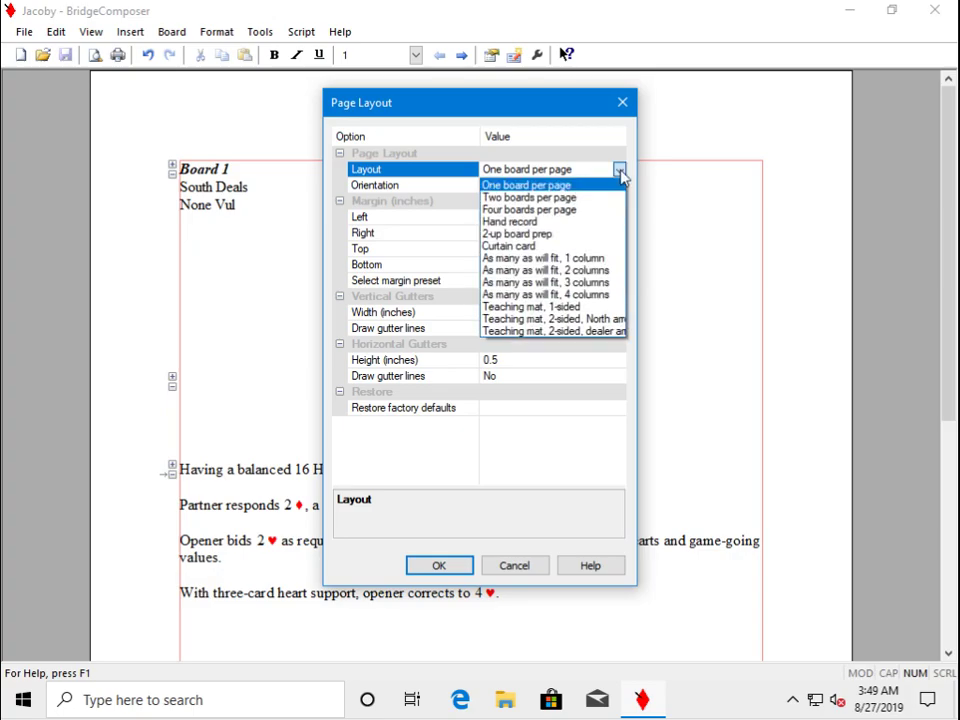
pyautogui.click(566, 200)
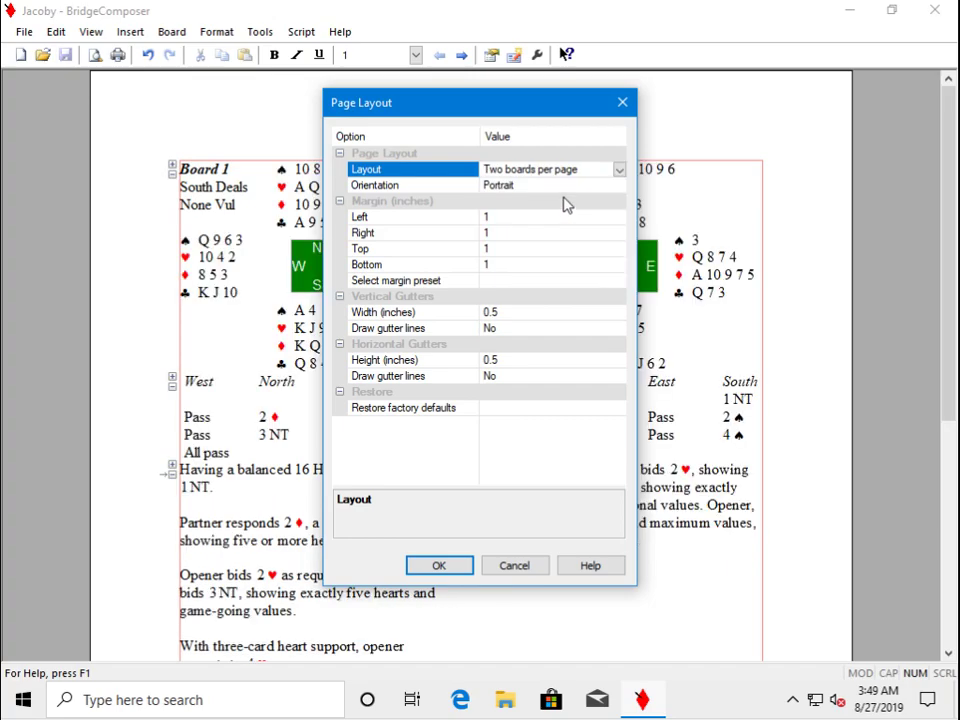
pyautogui.click(430, 567)
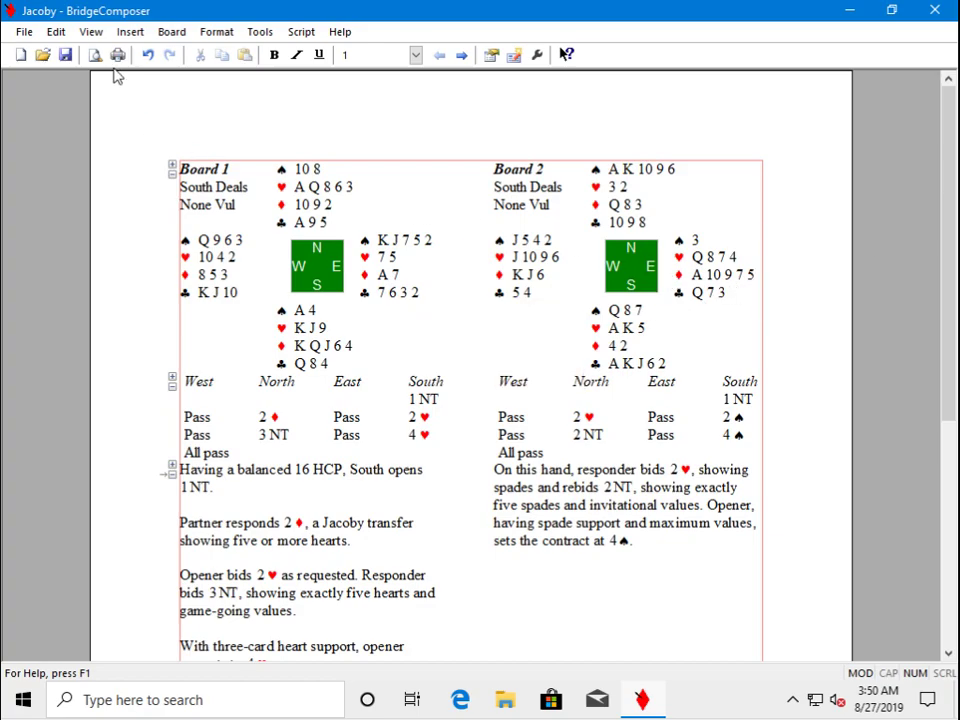
pyautogui.click(24, 34)
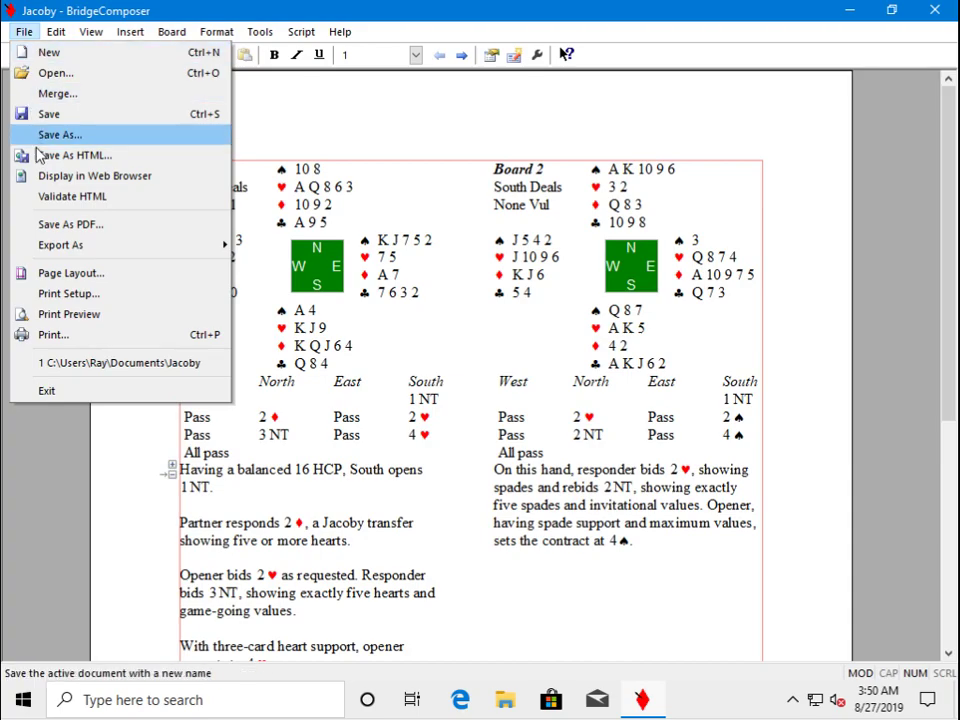
pyautogui.click(70, 315)
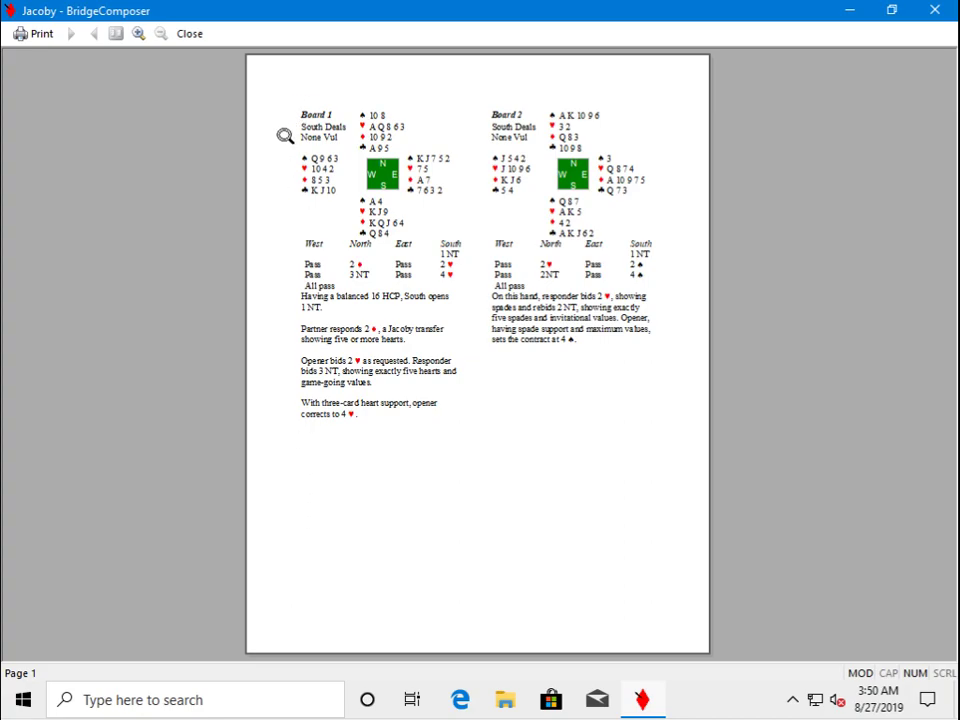
# Step: Close the print preview, check the North hand's point statistics on board 1, and view board 1's edit details without changing them
pyautogui.click(190, 36)
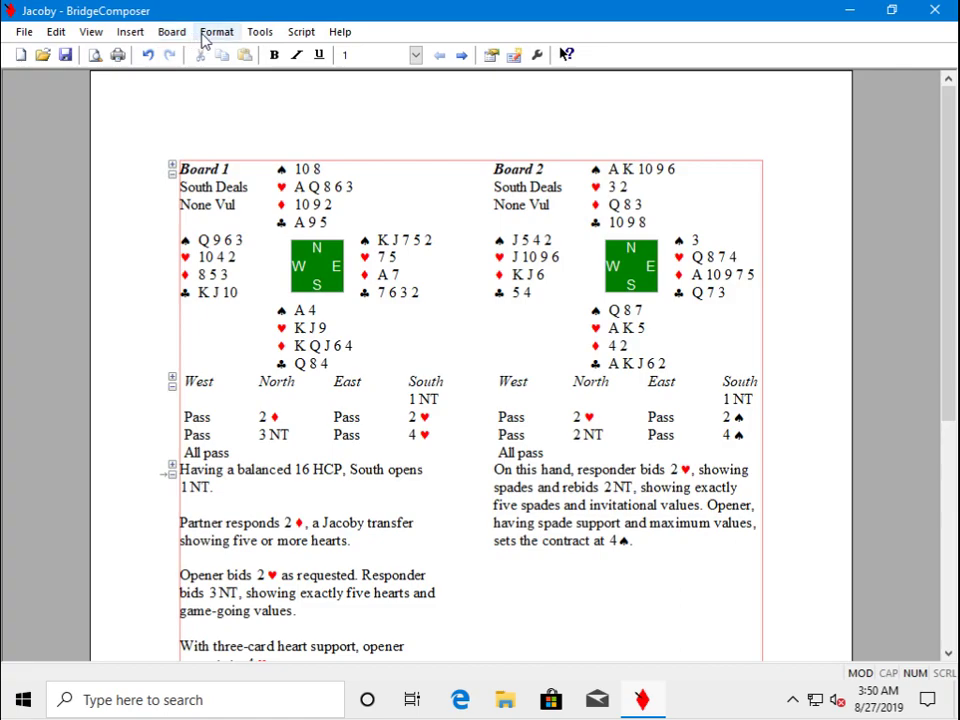
pyautogui.moveTo(411, 256)
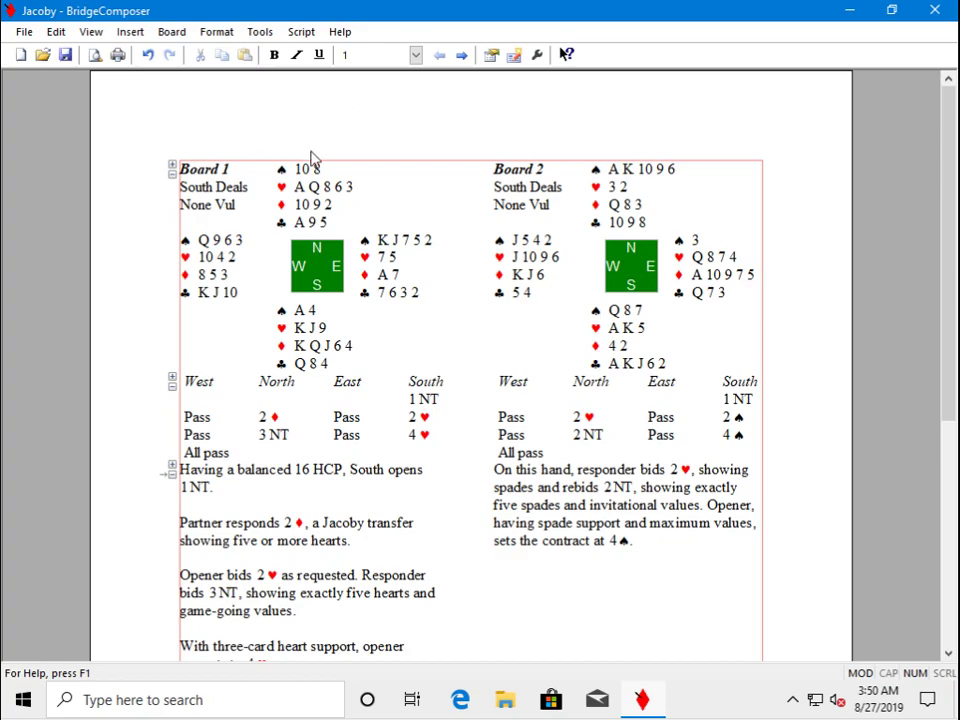
pyautogui.moveTo(304, 173)
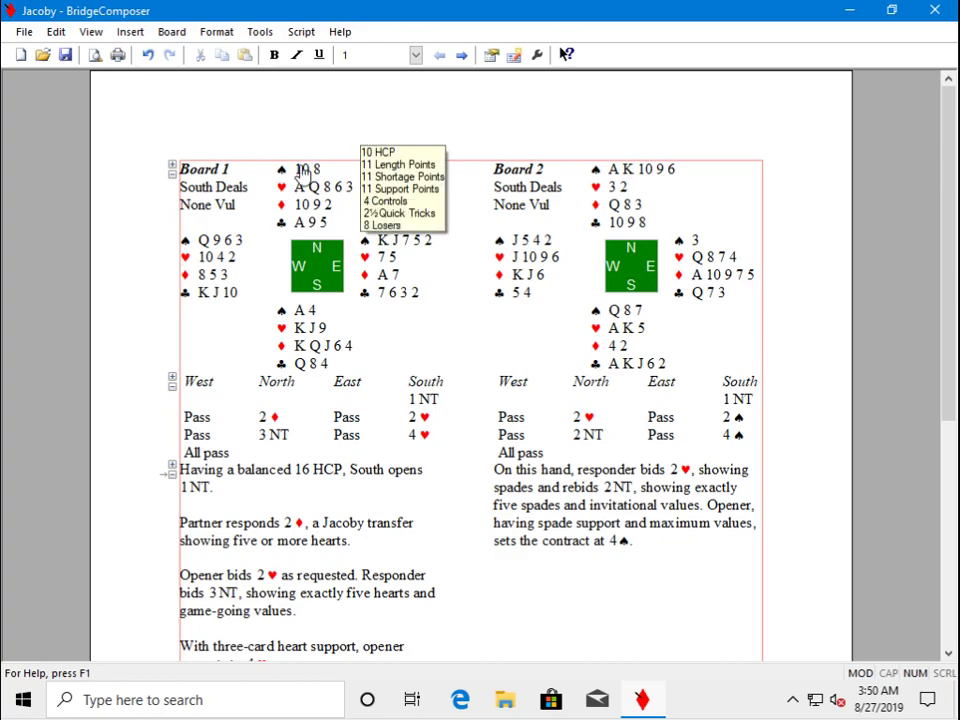
pyautogui.click(172, 33)
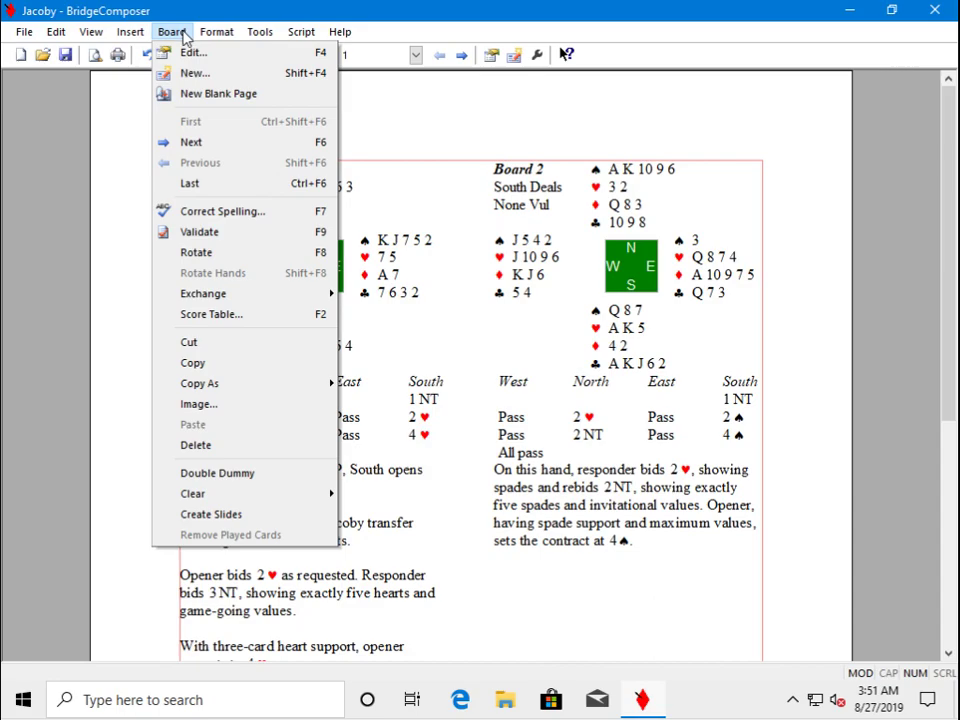
pyautogui.click(170, 31)
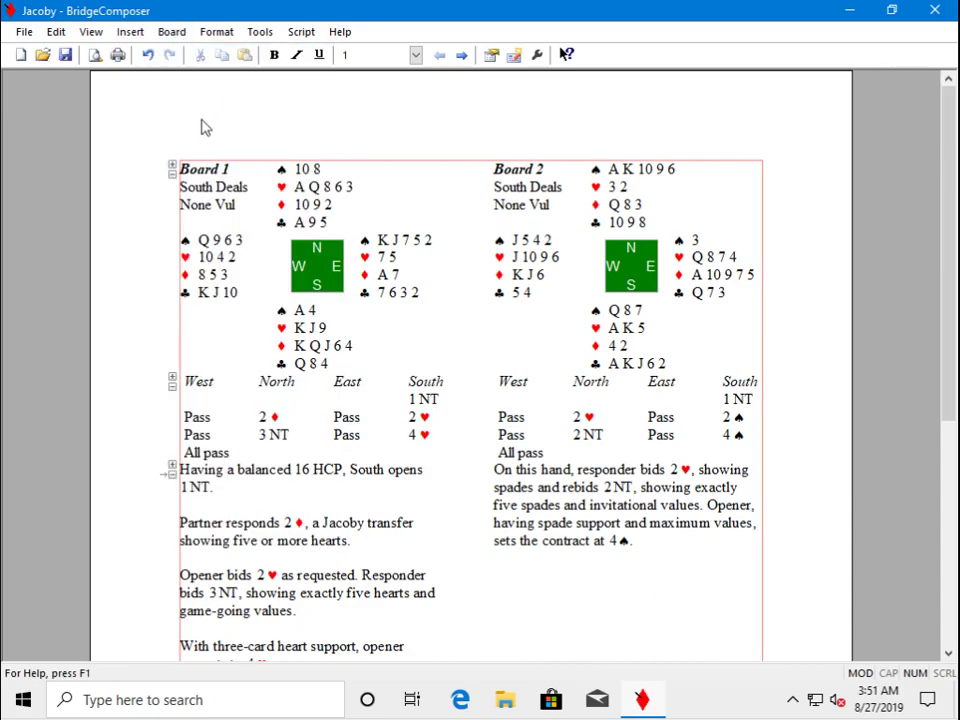
pyautogui.click(172, 32)
pyautogui.click(184, 53)
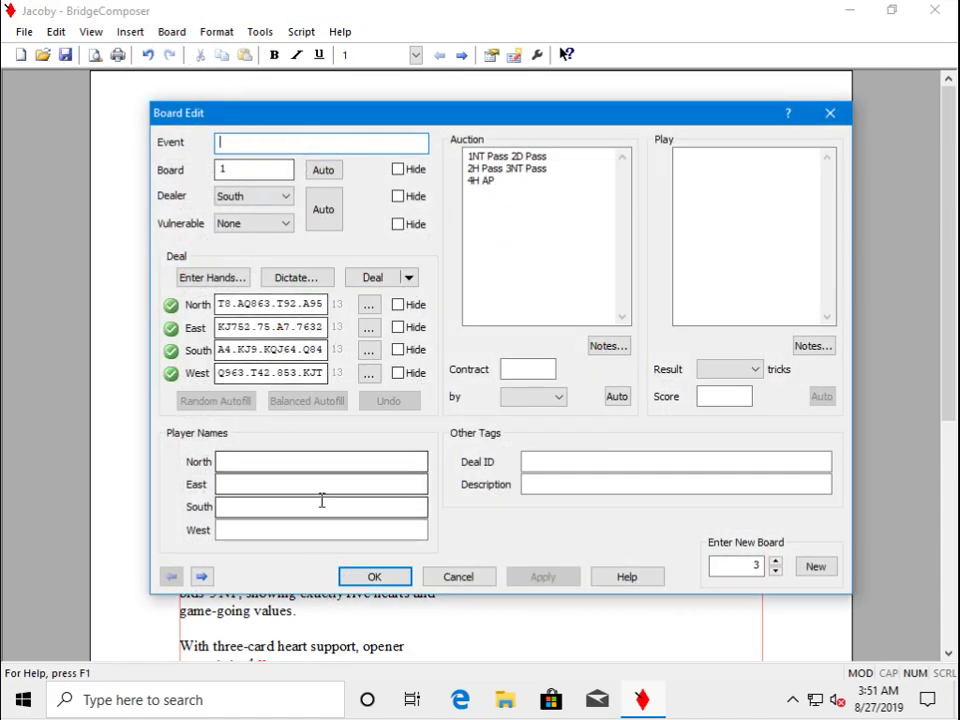
pyautogui.click(458, 577)
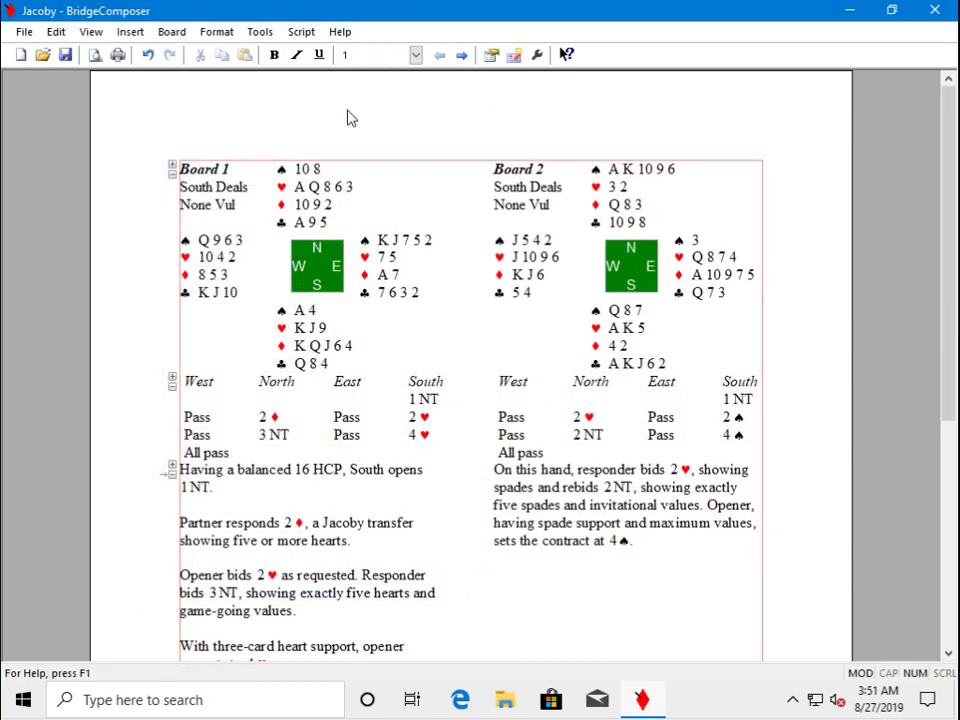
# Step: Make board 2 the current board and view its edit details without changing anything
pyautogui.click(465, 58)
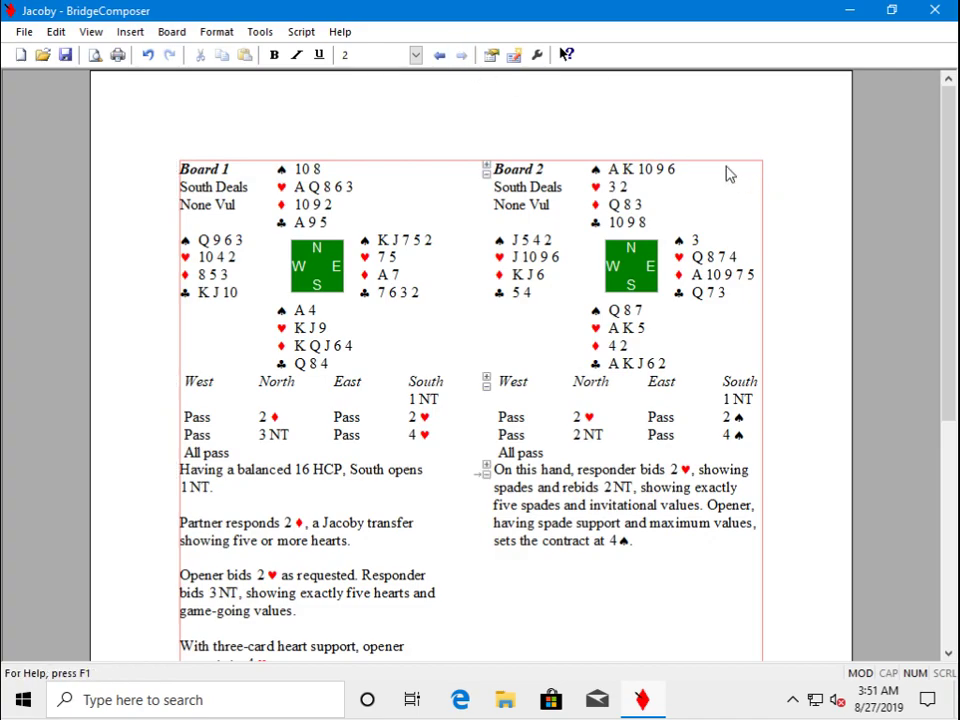
pyautogui.click(171, 32)
pyautogui.click(172, 58)
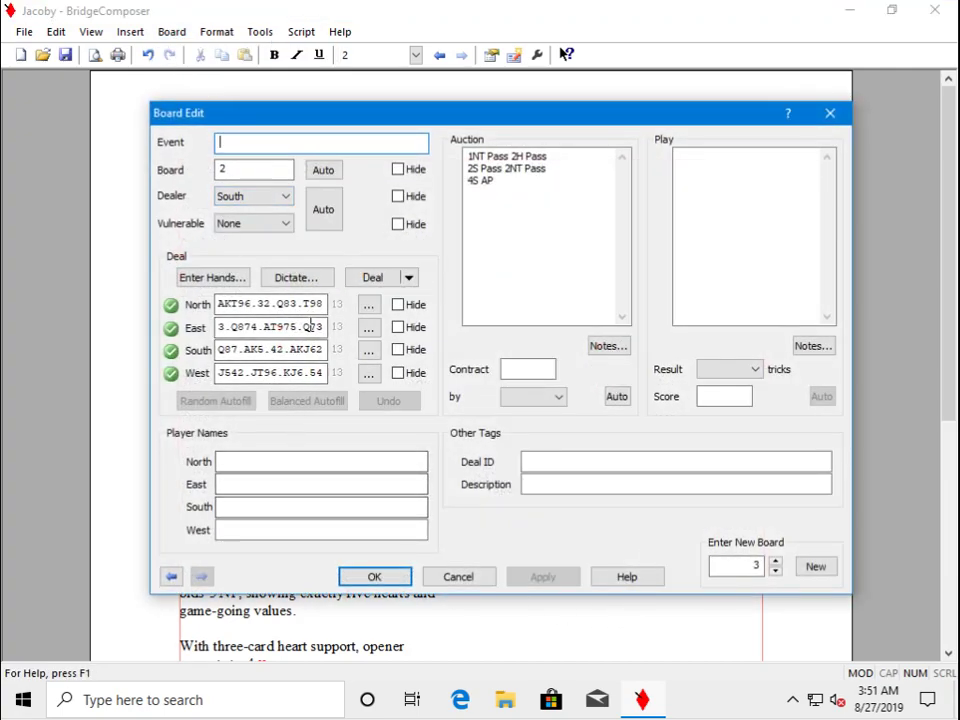
pyautogui.click(830, 114)
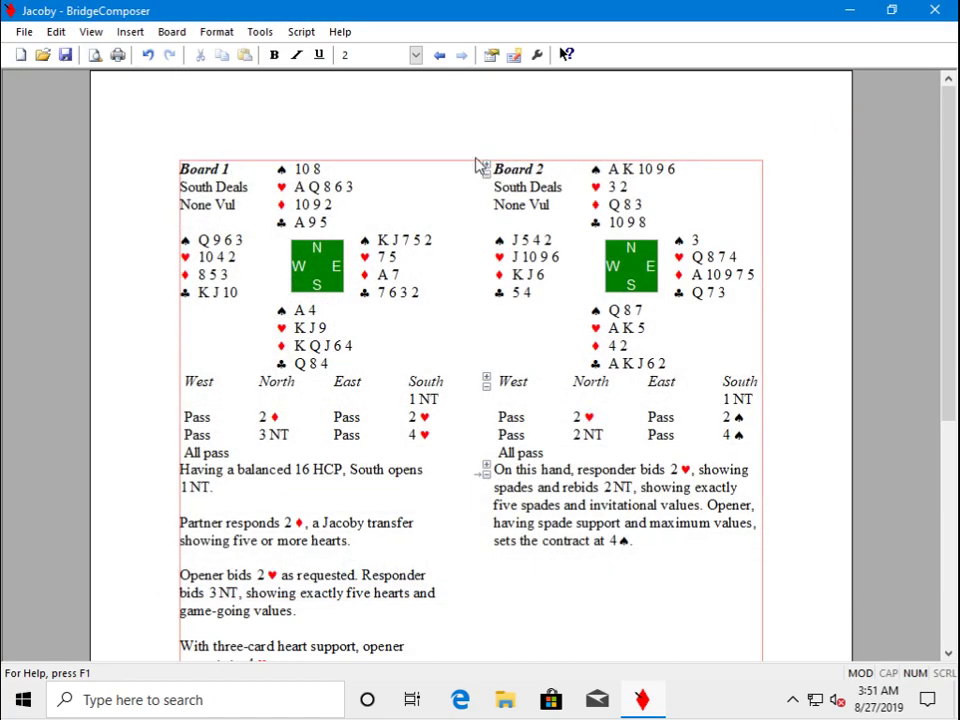
# Step: Switch the current board back and forth between 1 and 2, ending with the text cursor at the end of board 2's commentary
pyautogui.moveTo(484, 180); pyautogui.dragTo(479, 185)
pyautogui.click(439, 58)
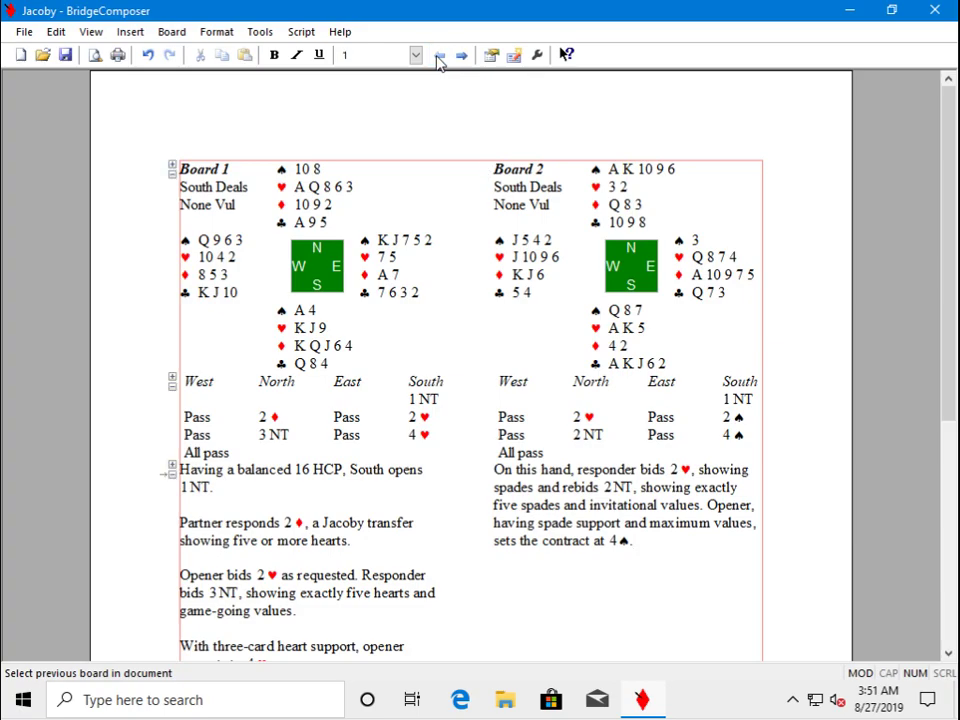
pyautogui.click(461, 56)
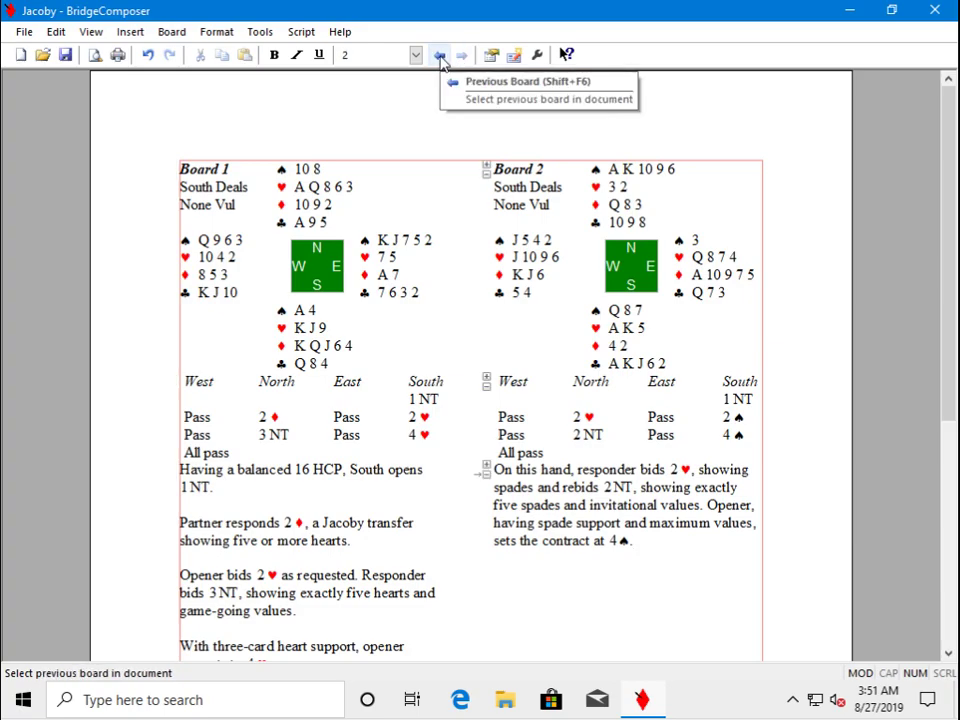
pyautogui.click(440, 58)
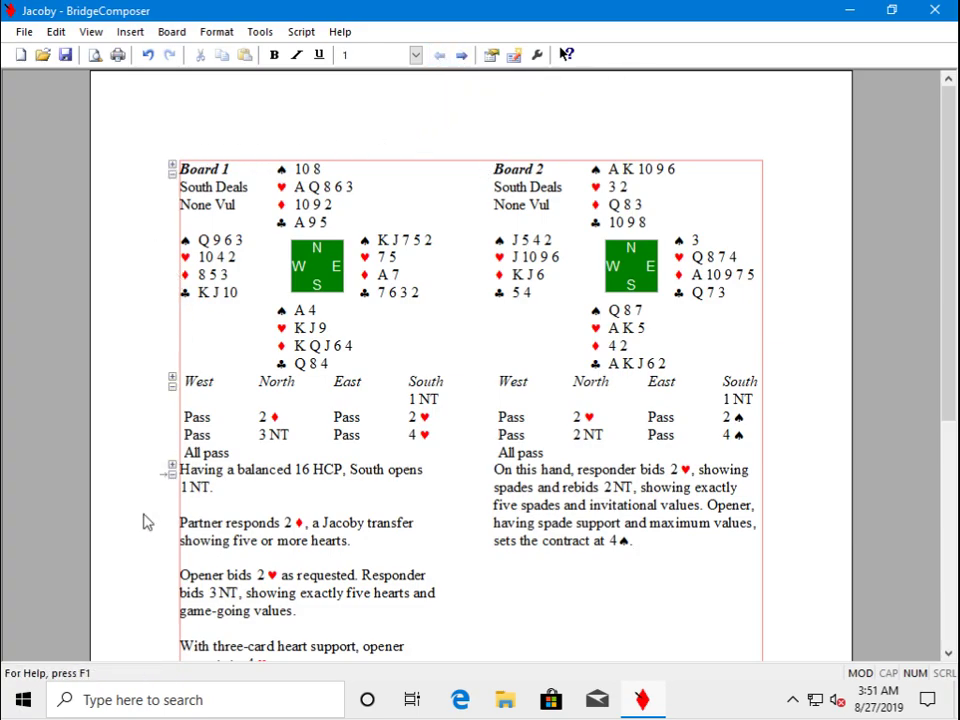
pyautogui.click(463, 56)
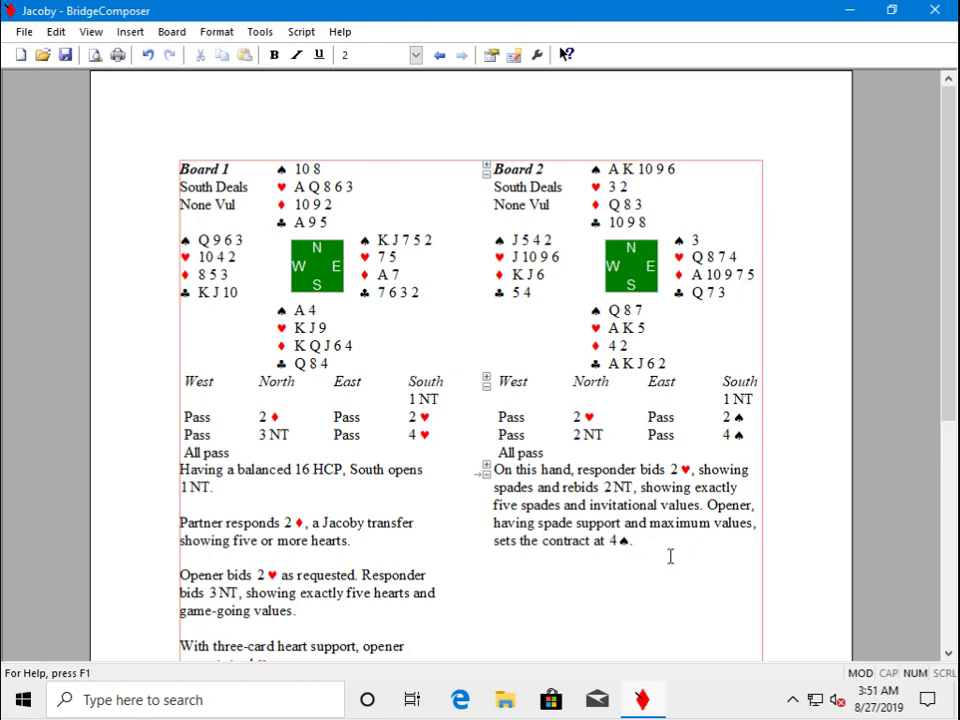
pyautogui.click(654, 542)
pyautogui.moveTo(294, 308)
pyautogui.click(365, 370)
pyautogui.click(704, 580)
# Step: Change the page layout to "As many as will fit, 1 column"
pyautogui.click(24, 32)
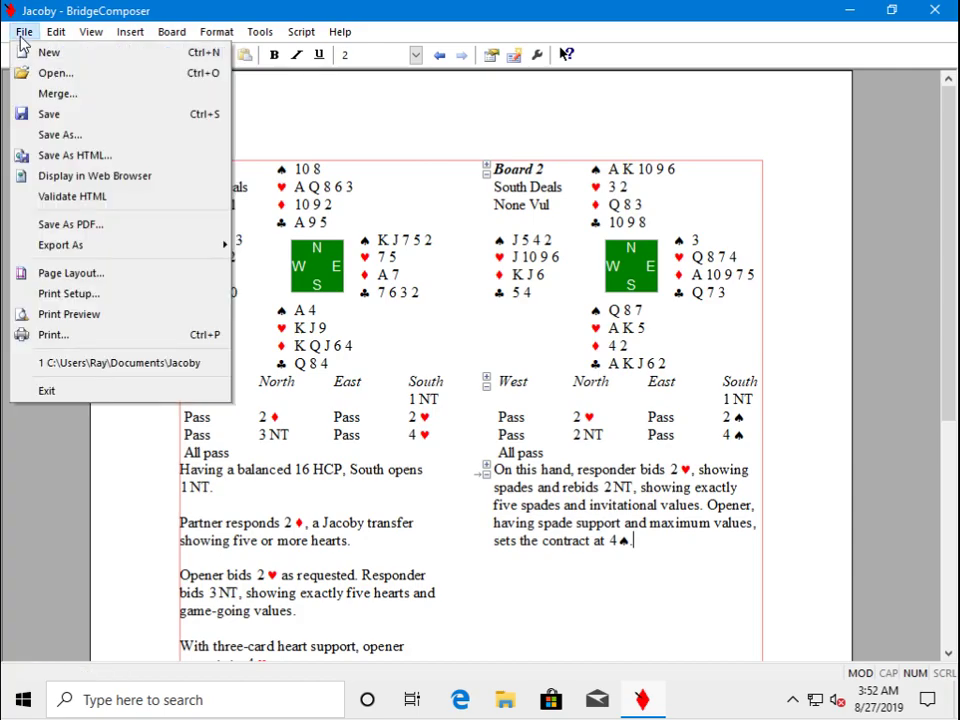
pyautogui.click(55, 273)
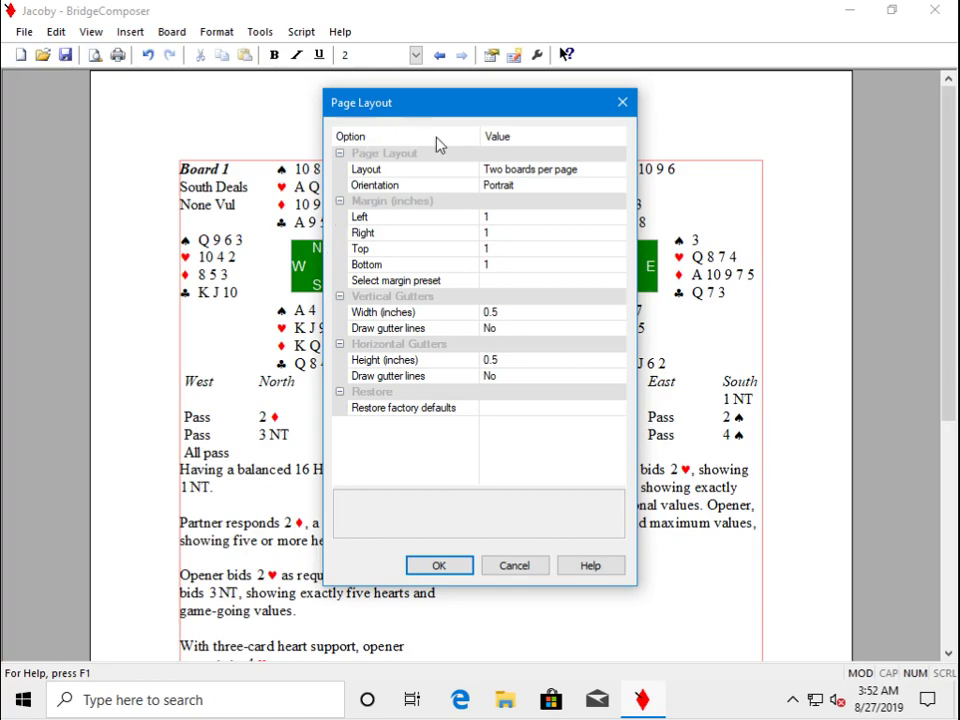
pyautogui.click(620, 172)
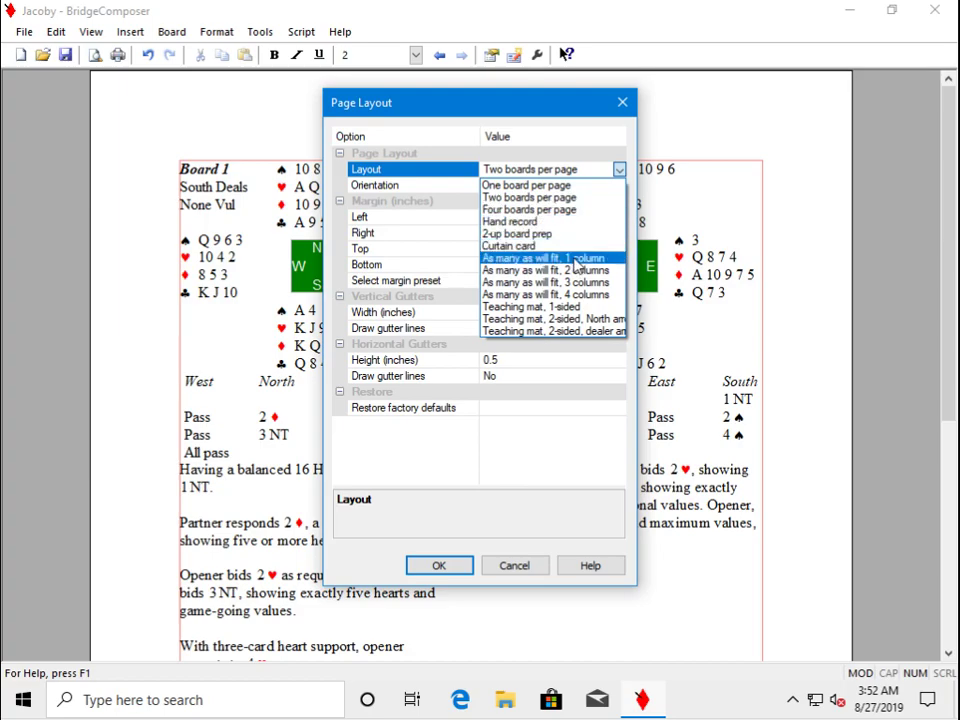
pyautogui.click(576, 260)
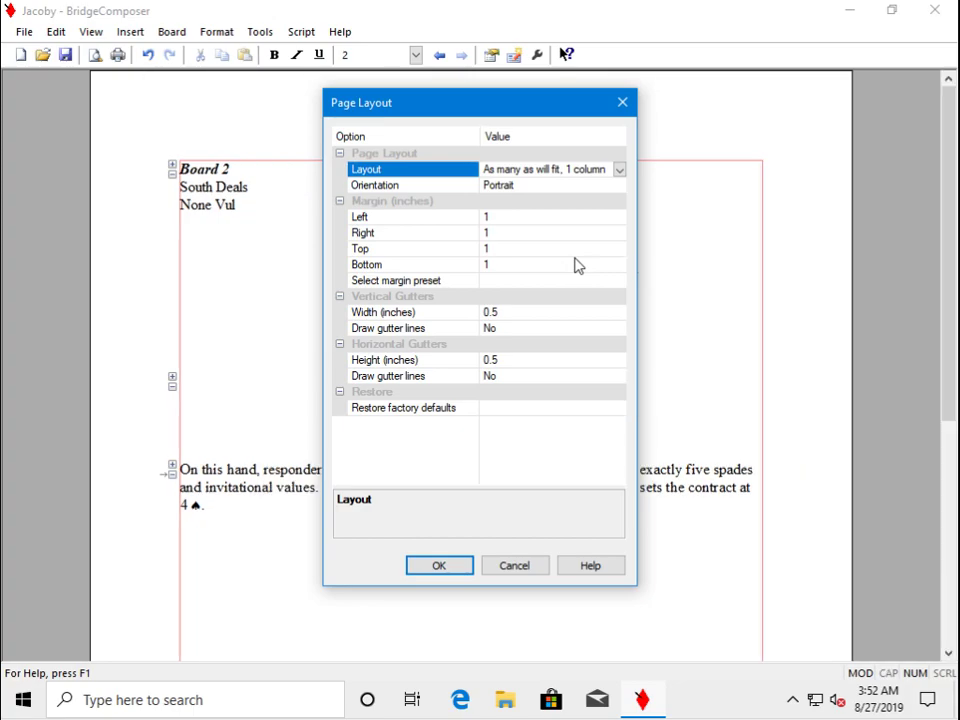
pyautogui.click(441, 567)
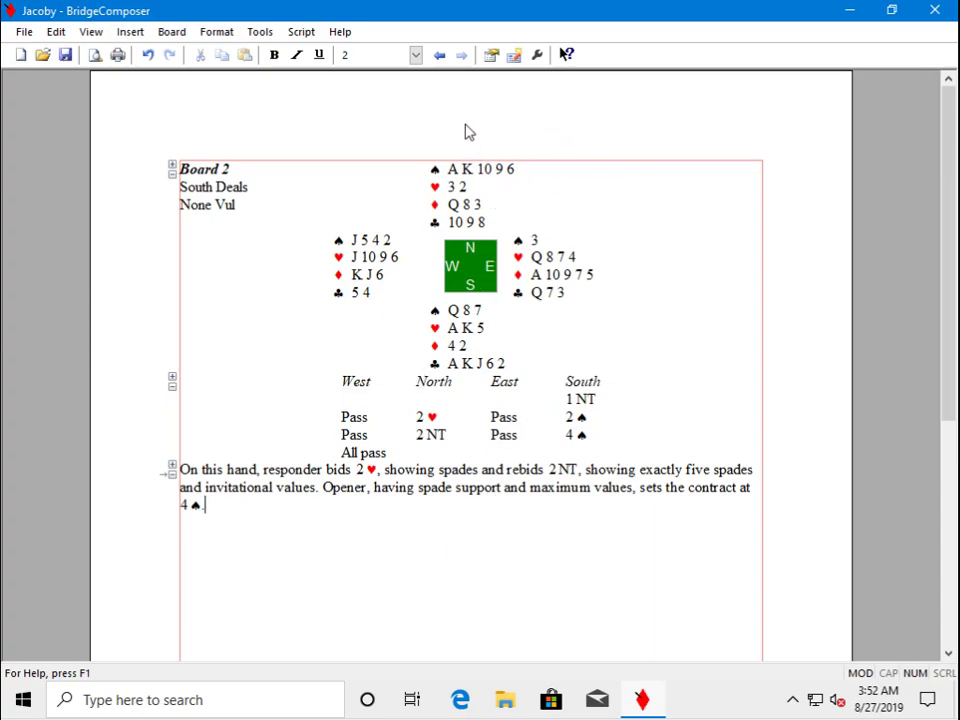
# Step: Go to board 1 and examine how much of its page is left below the commentary
pyautogui.click(437, 58)
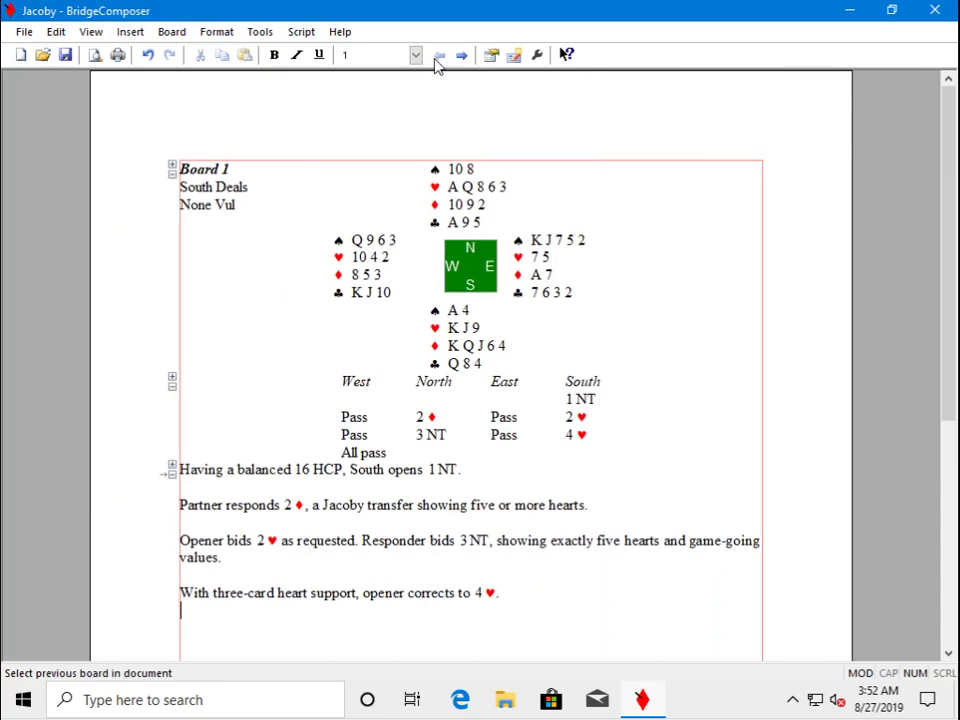
pyautogui.scroll(-4, 584, 260)
pyautogui.scroll(4, 584, 260)
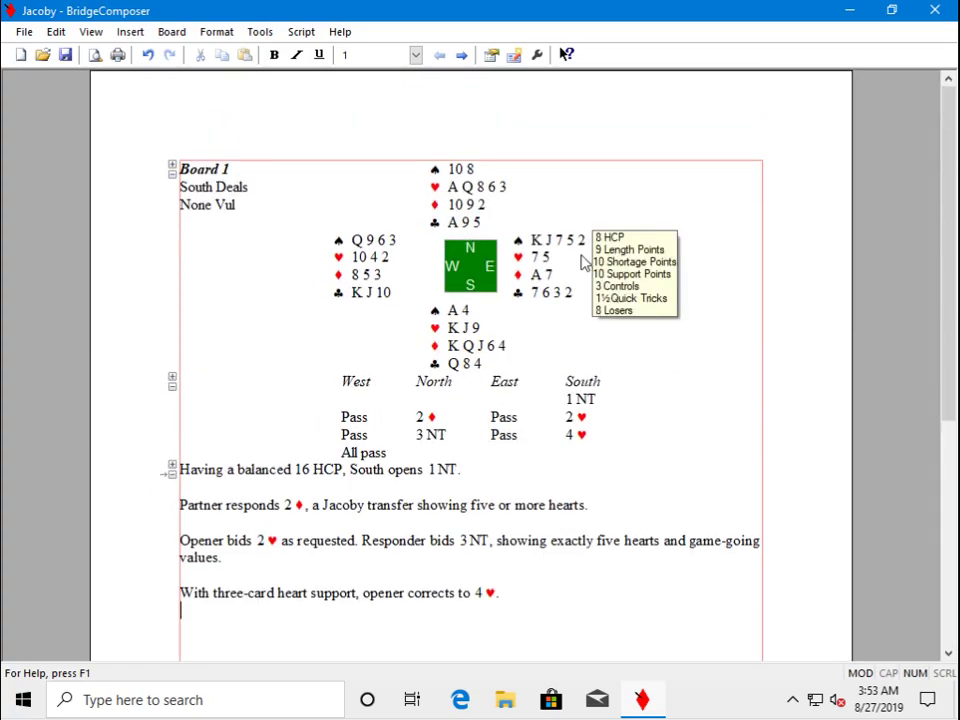
pyautogui.scroll(-4, 583, 258)
pyautogui.scroll(4, 579, 253)
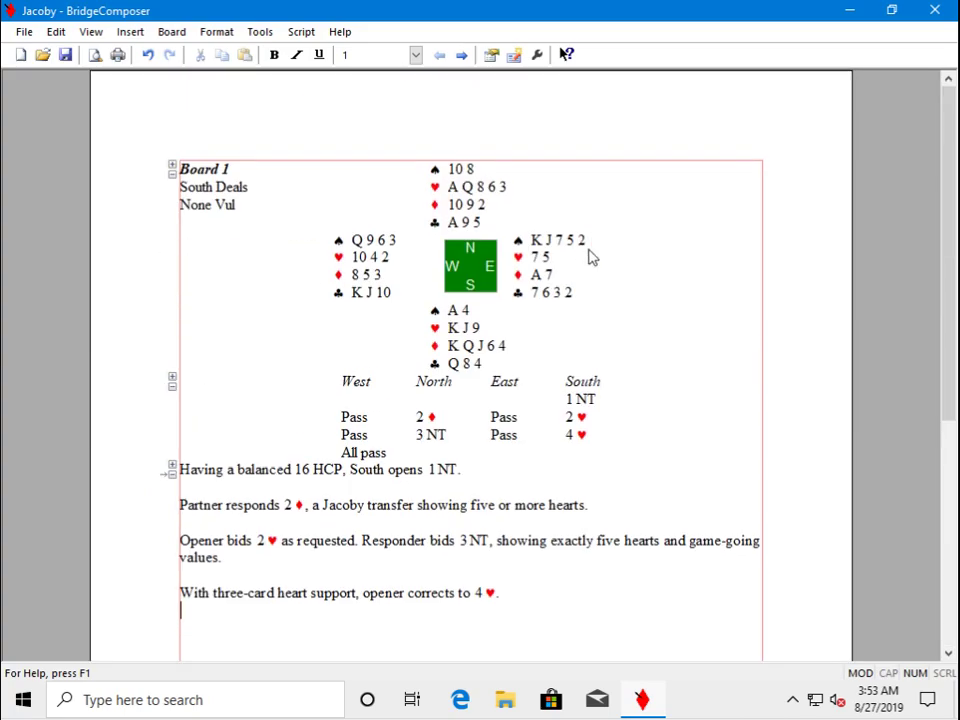
pyautogui.scroll(-4, 619, 182)
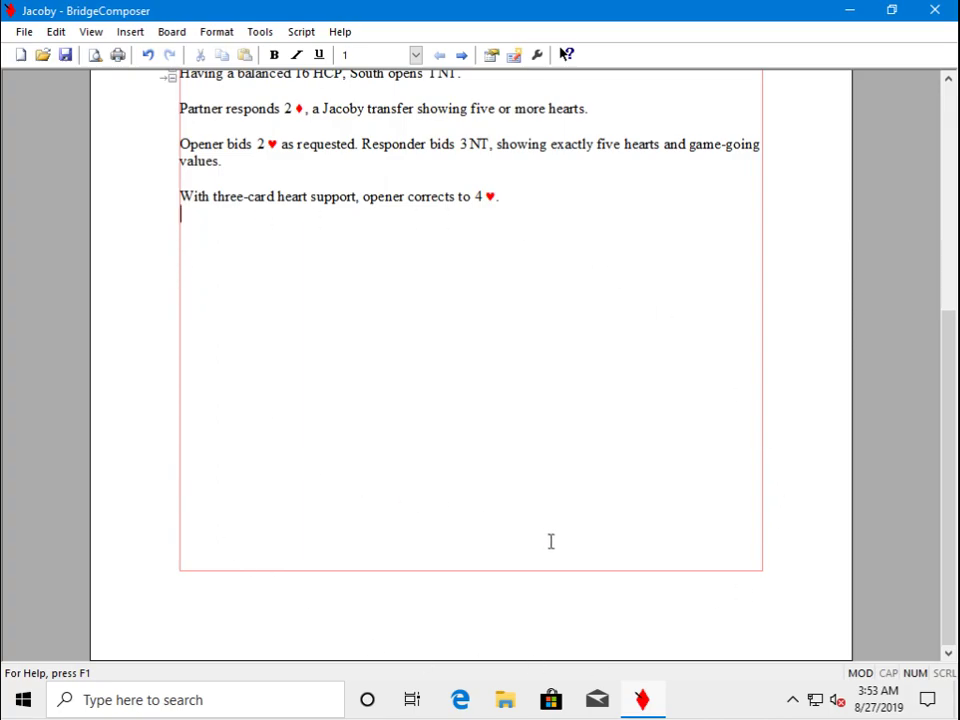
pyautogui.scroll(5, 566, 538)
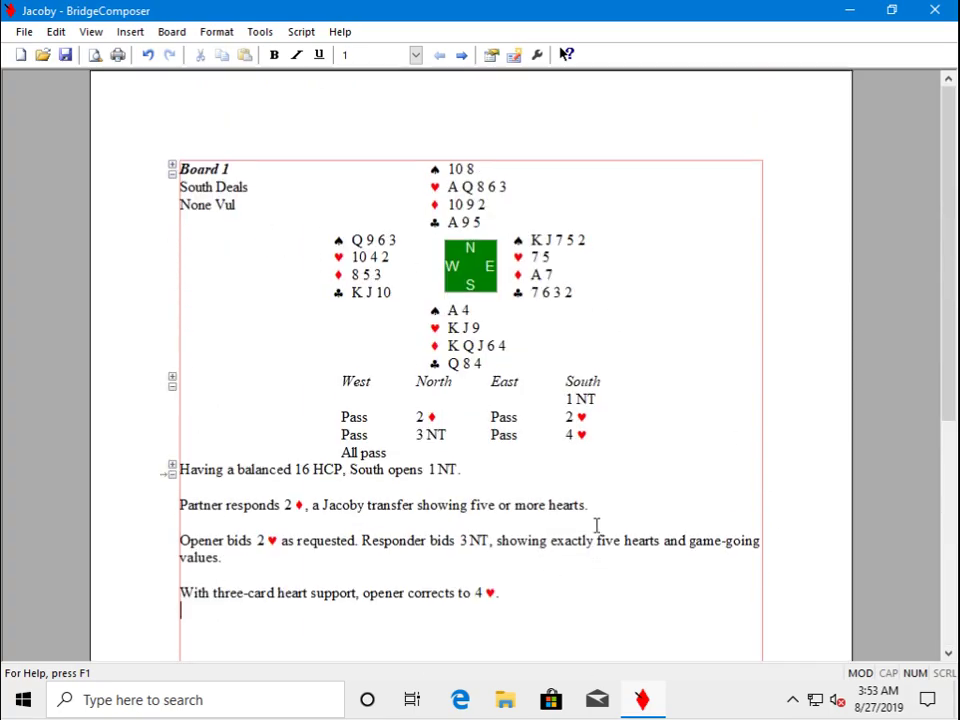
# Step: Set the bottom page margin to 0.5 inches in the page layout
pyautogui.click(24, 32)
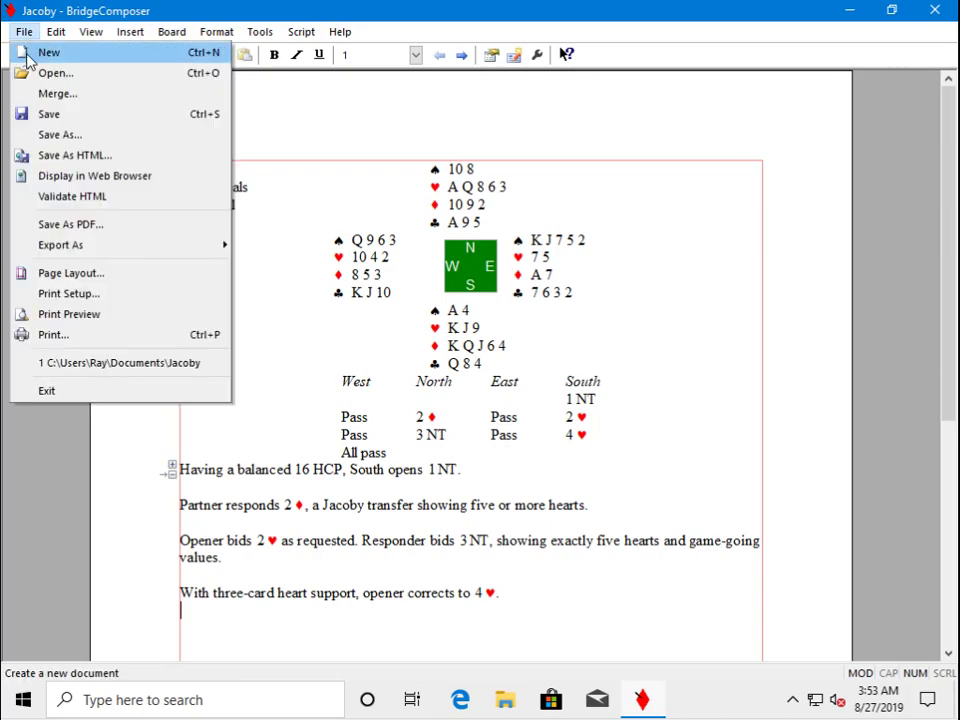
pyautogui.click(54, 281)
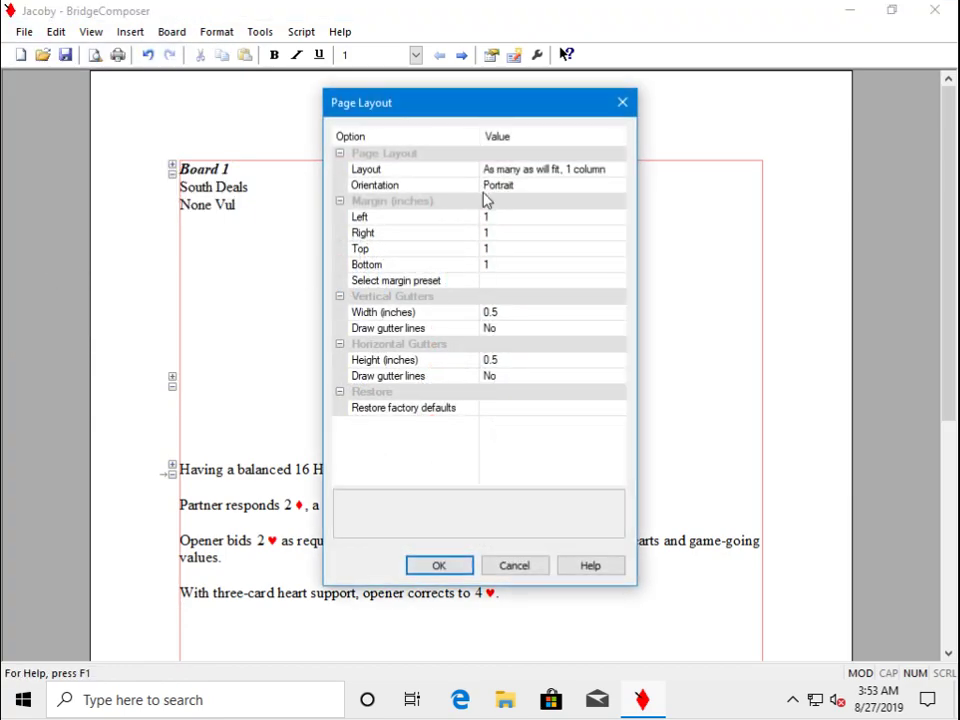
pyautogui.click(512, 265)
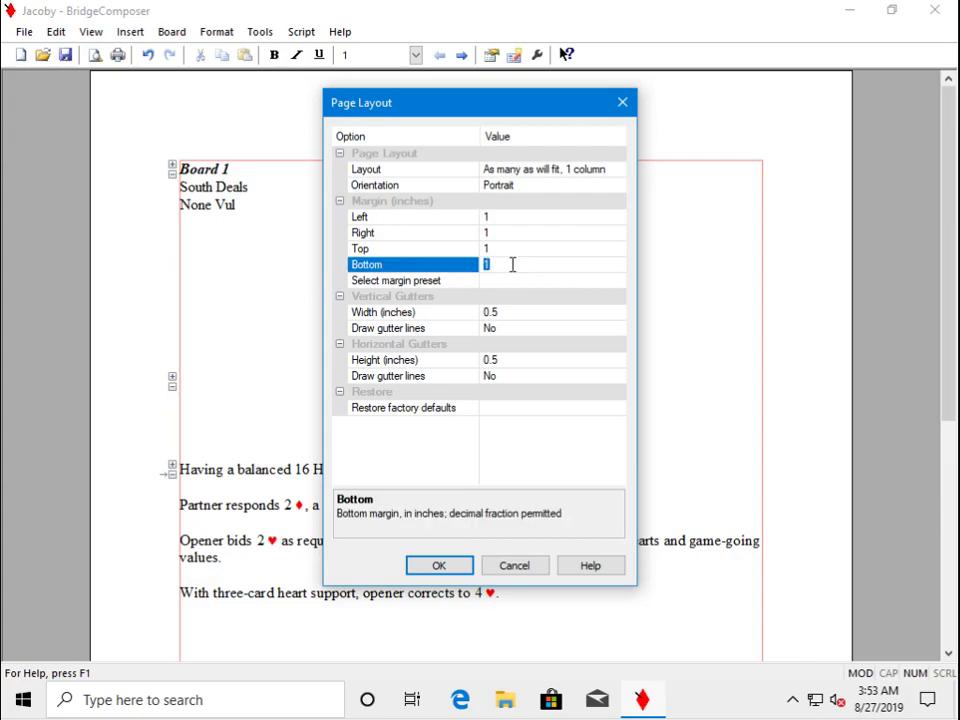
pyautogui.write('0.5')
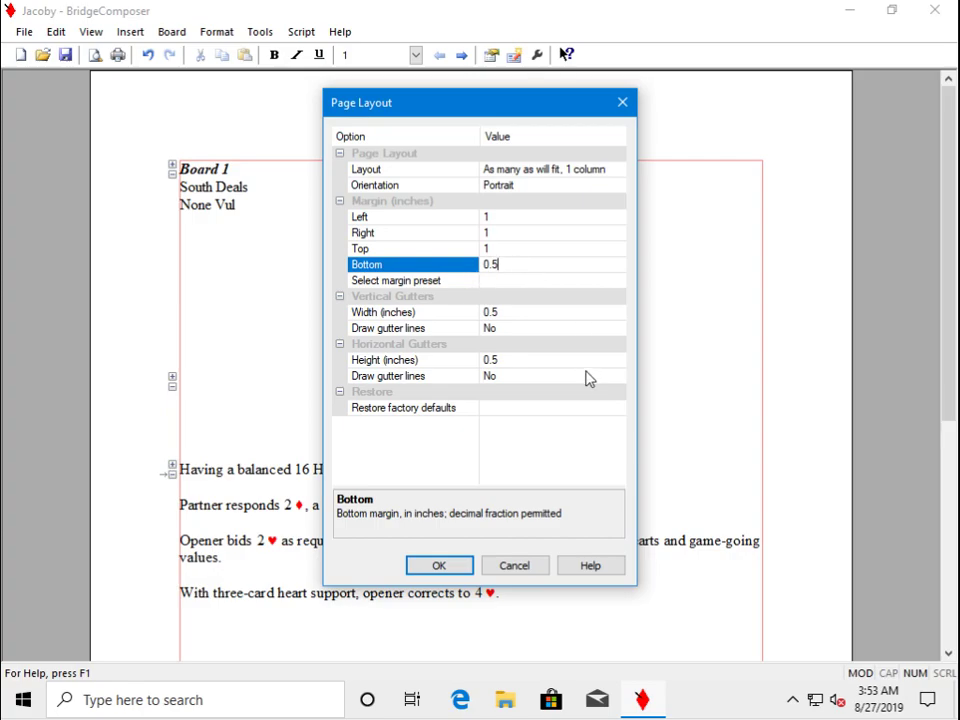
pyautogui.click(438, 566)
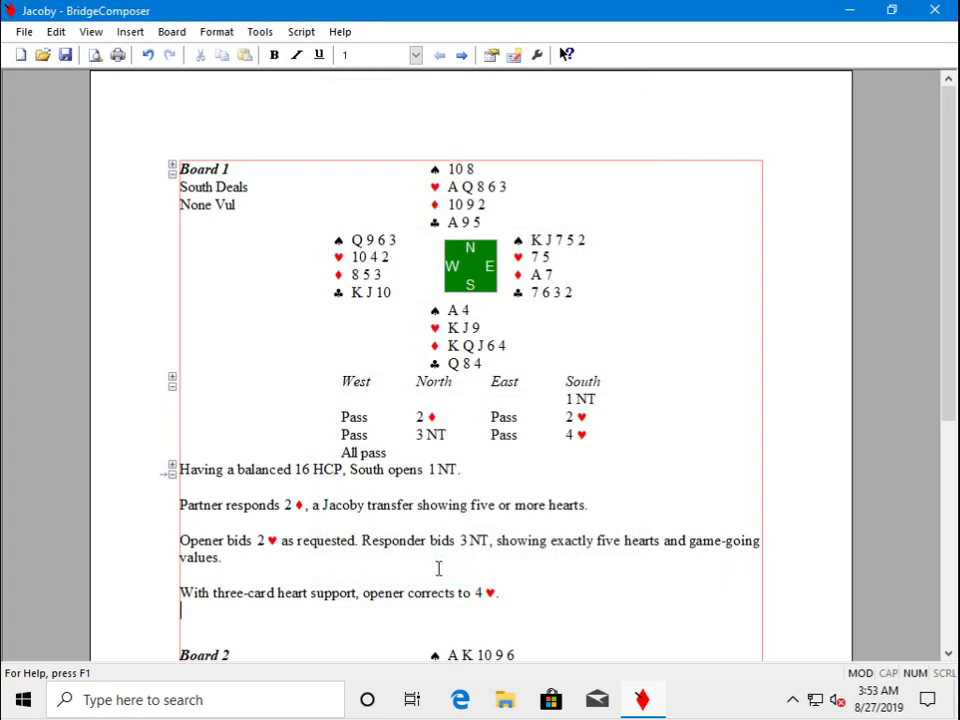
# Step: Review the page from board 1 through the end of board 2, and open the print preview
pyautogui.scroll(-5, 470, 360)
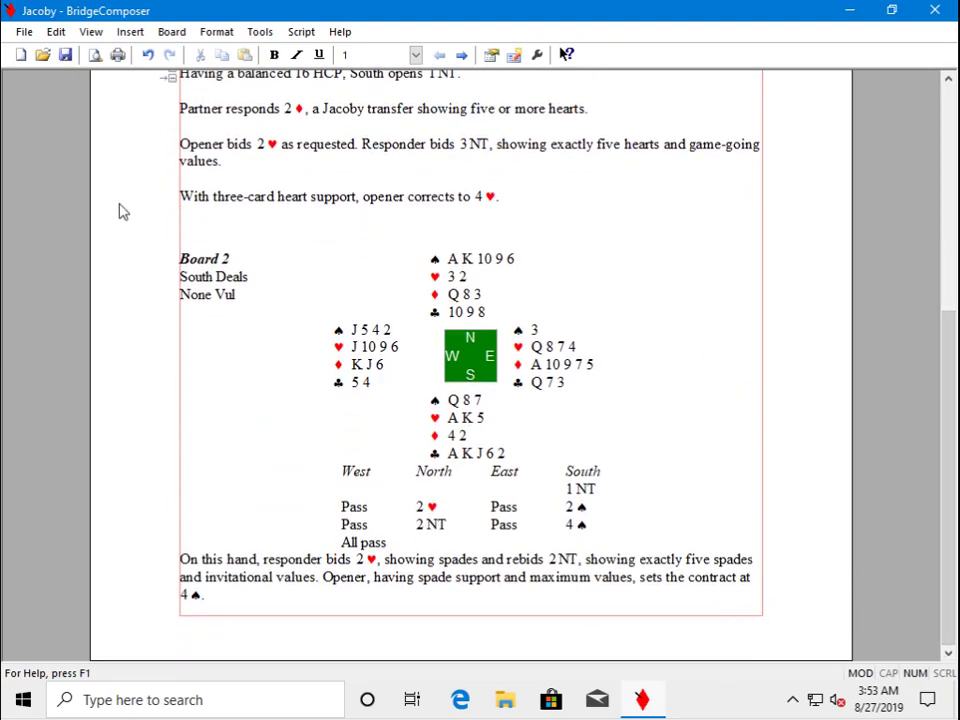
pyautogui.scroll(5, 662, 369)
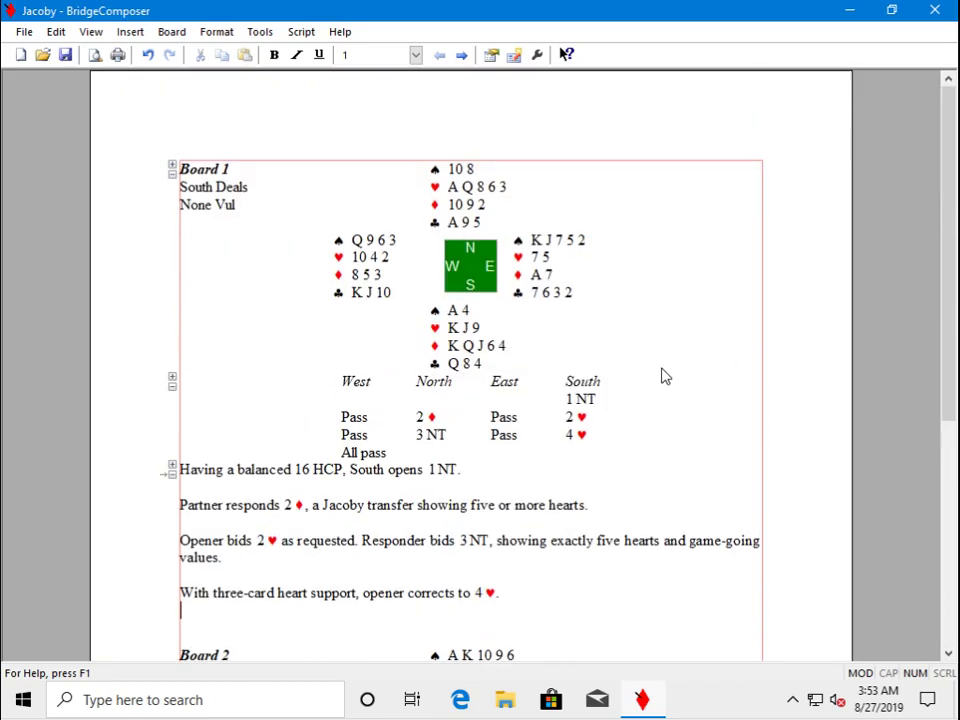
pyautogui.scroll(-5, 675, 362)
pyautogui.scroll(5, 670, 368)
pyautogui.scroll(-5, 670, 368)
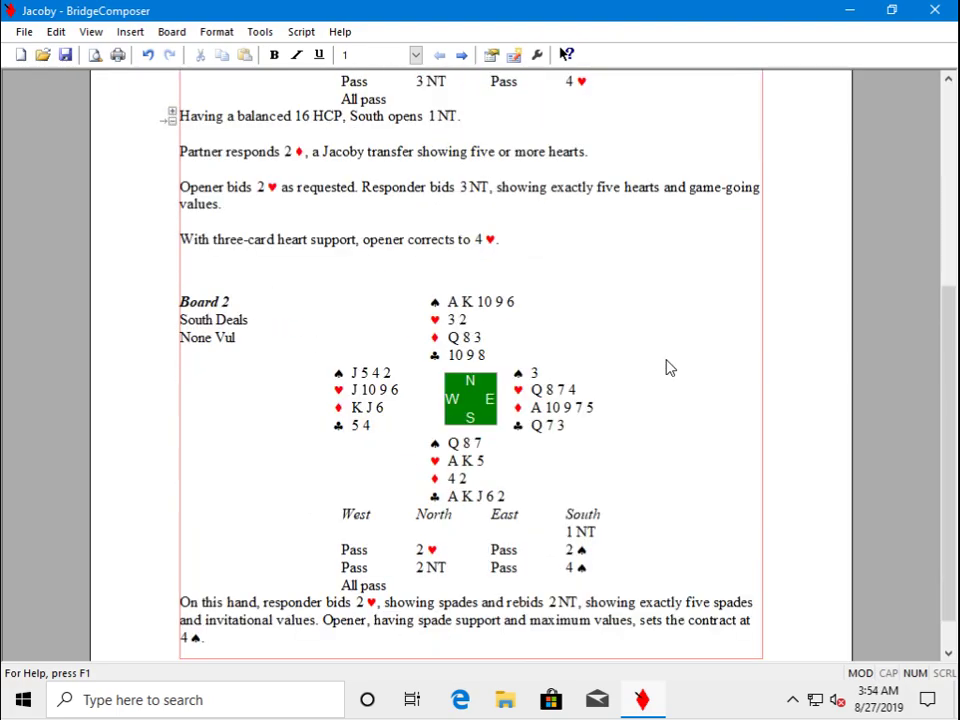
pyautogui.scroll(5, 668, 368)
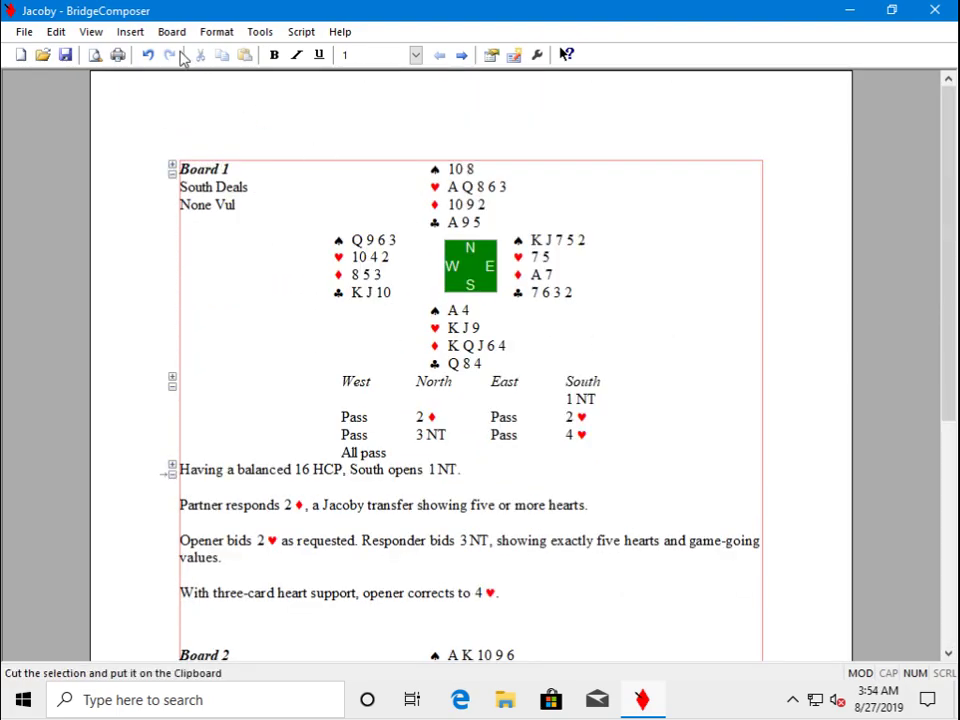
pyautogui.click(22, 33)
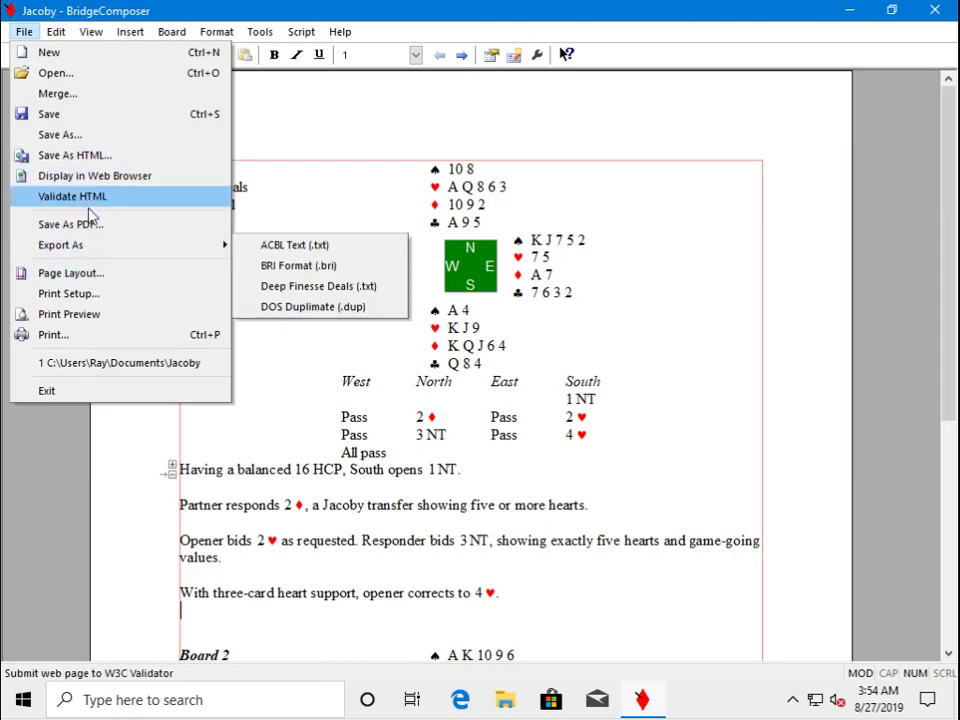
pyautogui.click(68, 314)
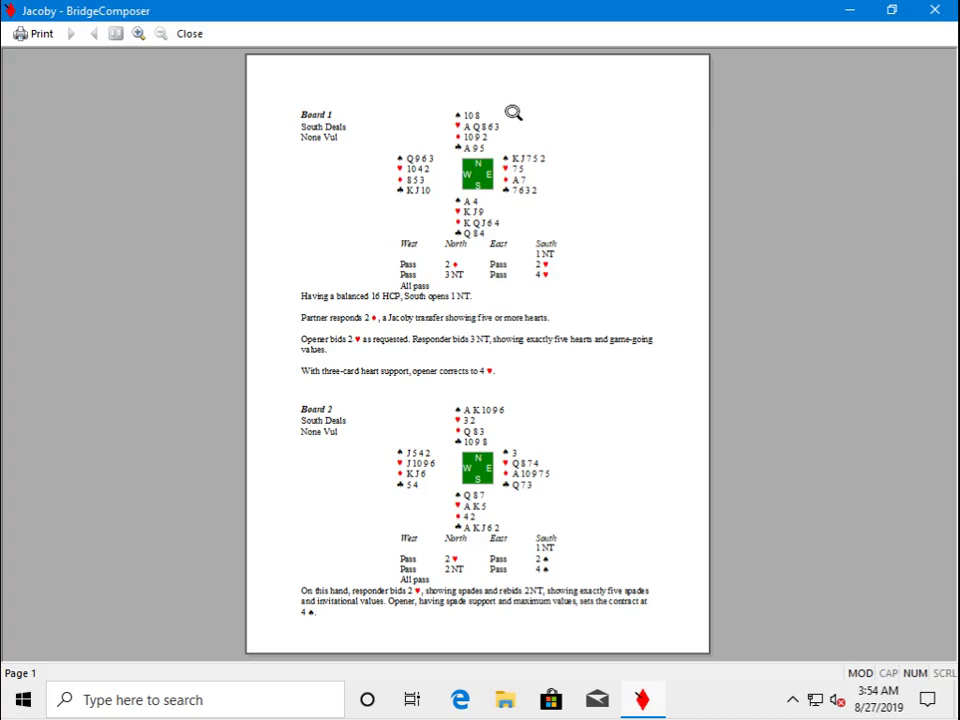
# Step: Close the print preview, switch between boards 1 and 2, and examine how both are arranged on the single page
pyautogui.click(190, 34)
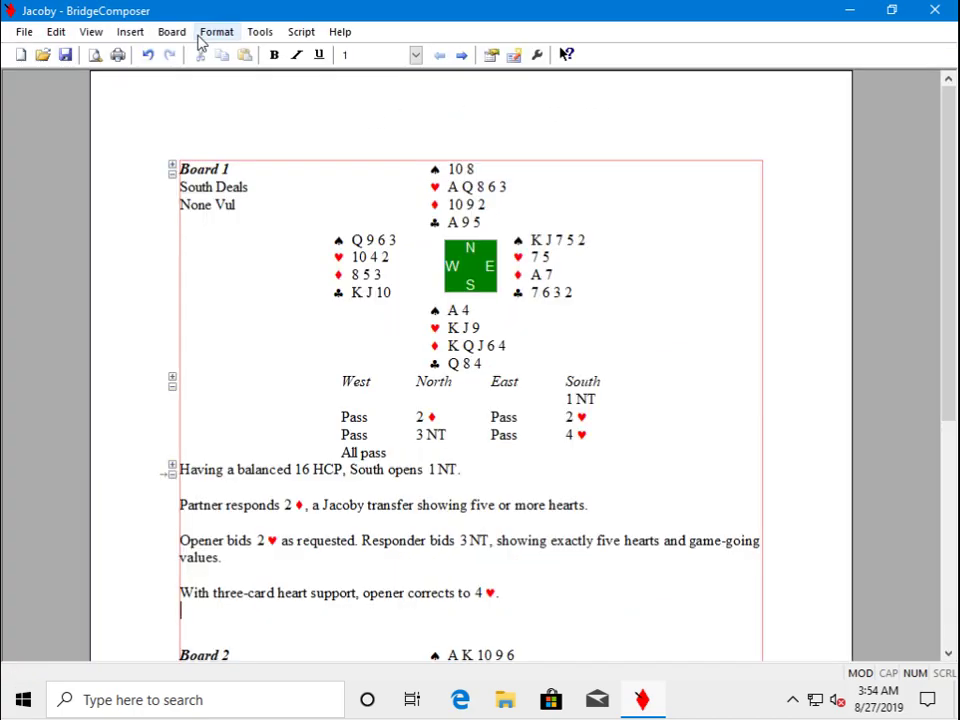
pyautogui.click(464, 56)
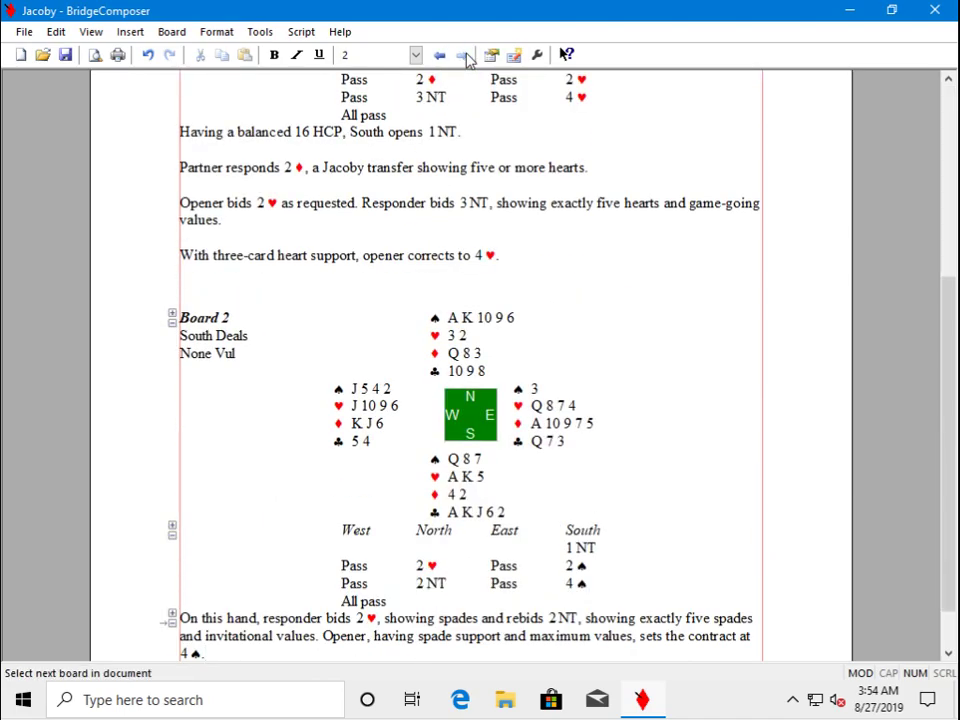
pyautogui.click(440, 57)
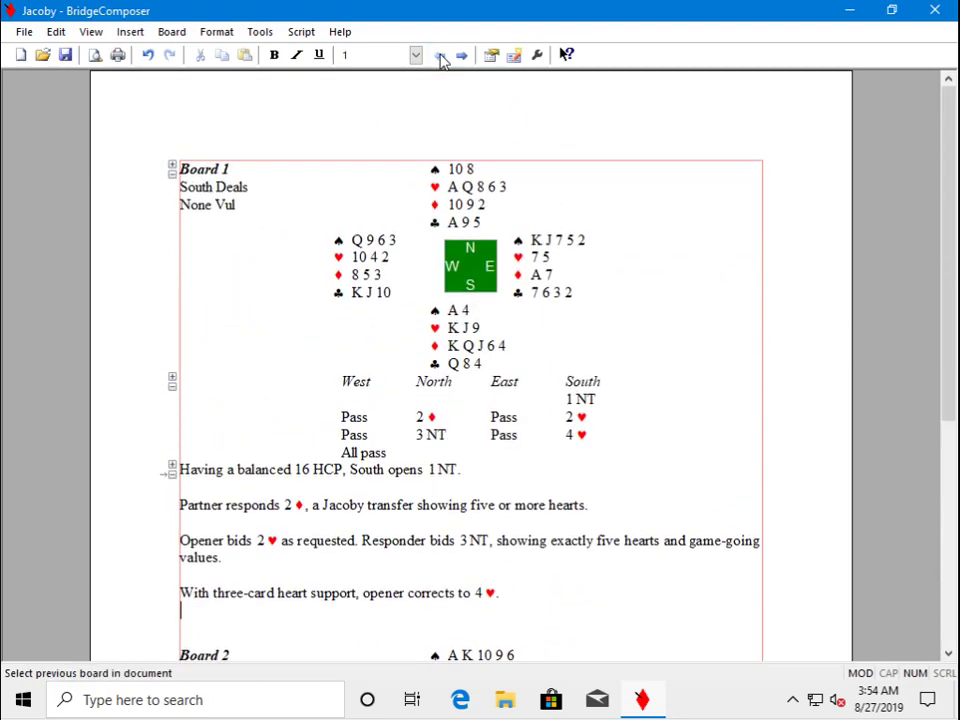
pyautogui.click(465, 57)
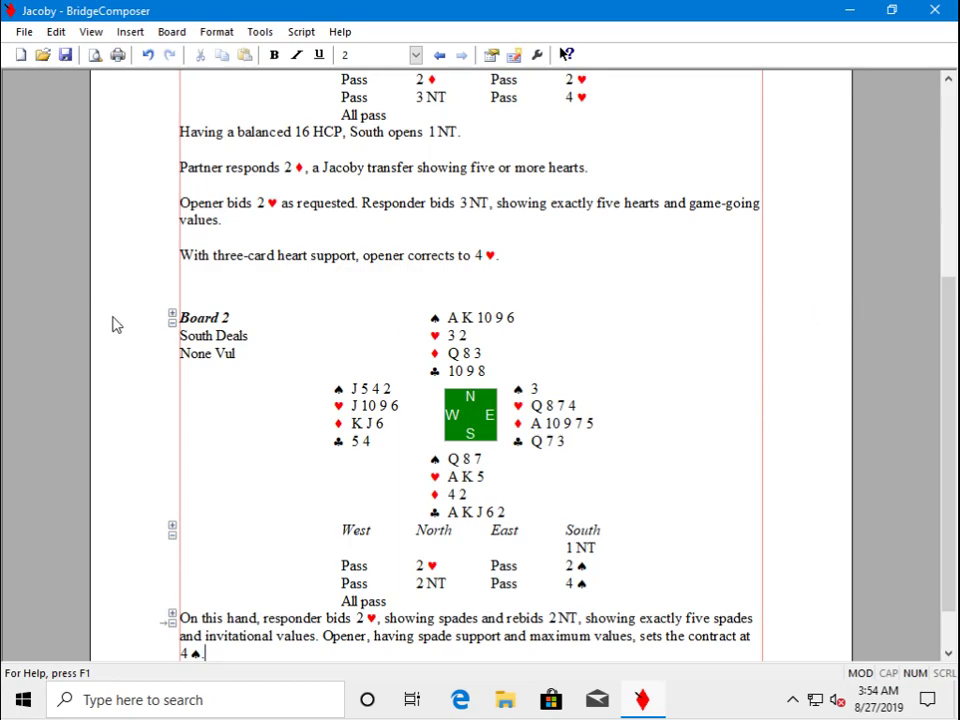
pyautogui.scroll(5, 647, 373)
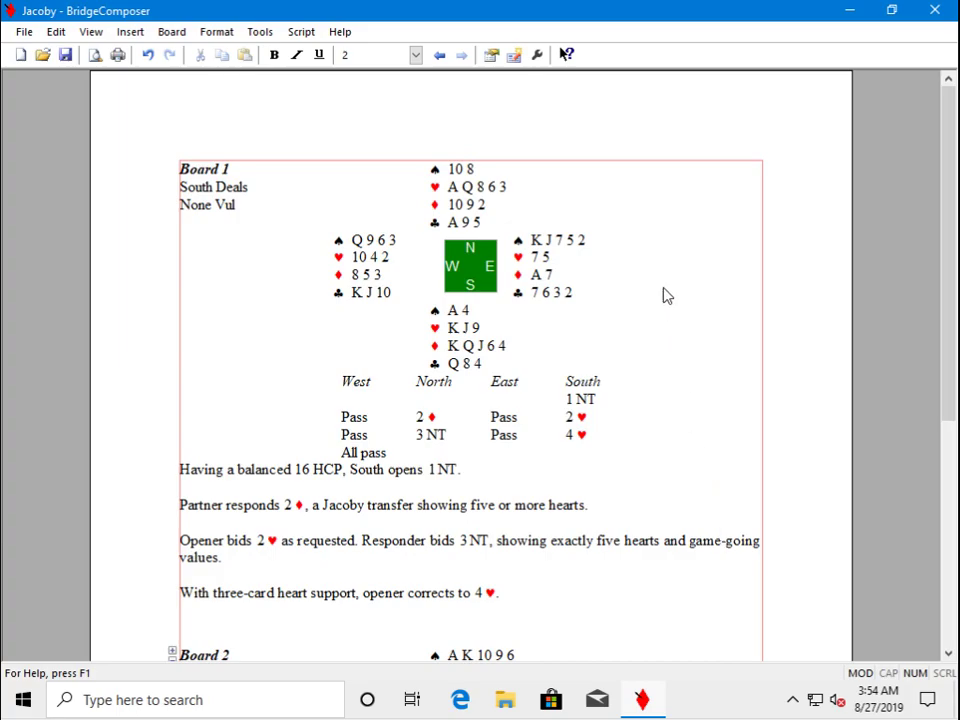
pyautogui.scroll(-9, 658, 302)
pyautogui.scroll(8, 634, 272)
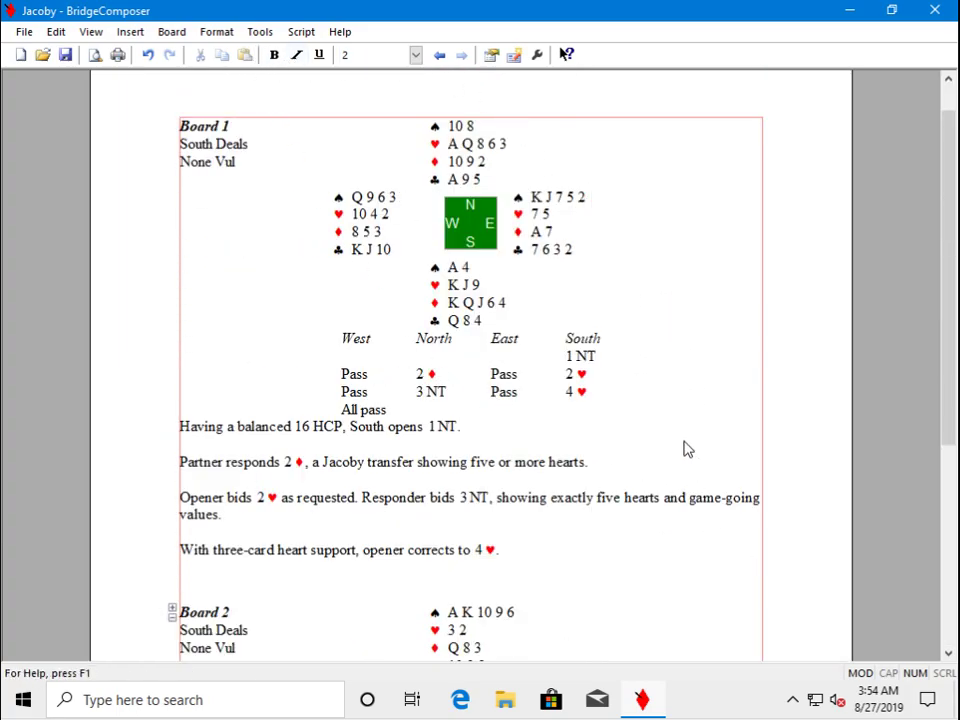
pyautogui.scroll(-8, 687, 449)
pyautogui.scroll(9, 658, 385)
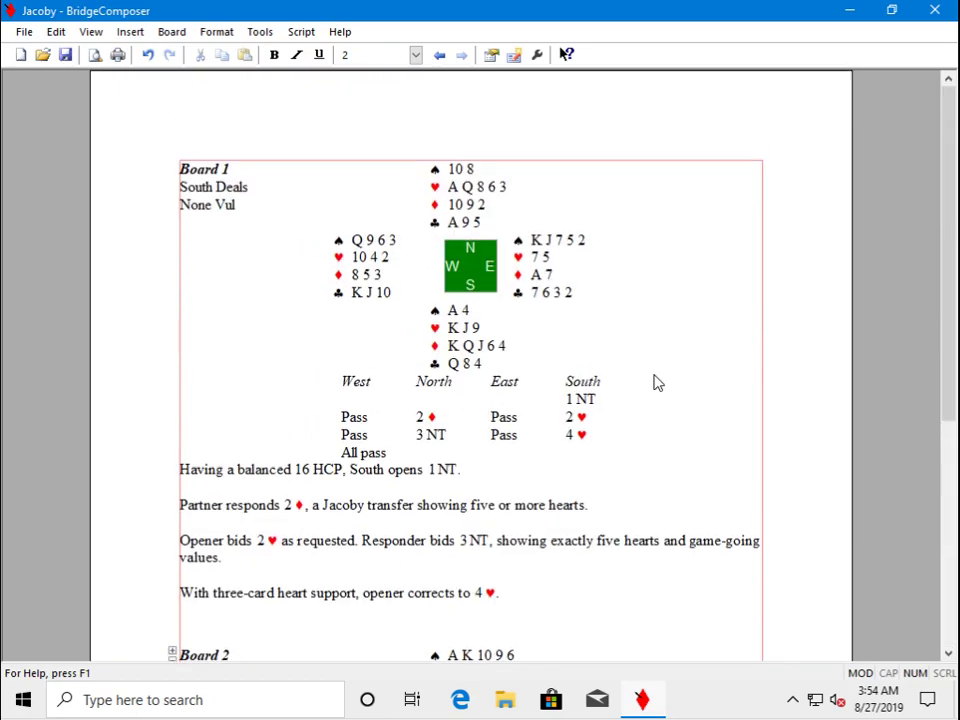
# Step: Save the page layout changes in the Jacoby document
pyautogui.click(23, 33)
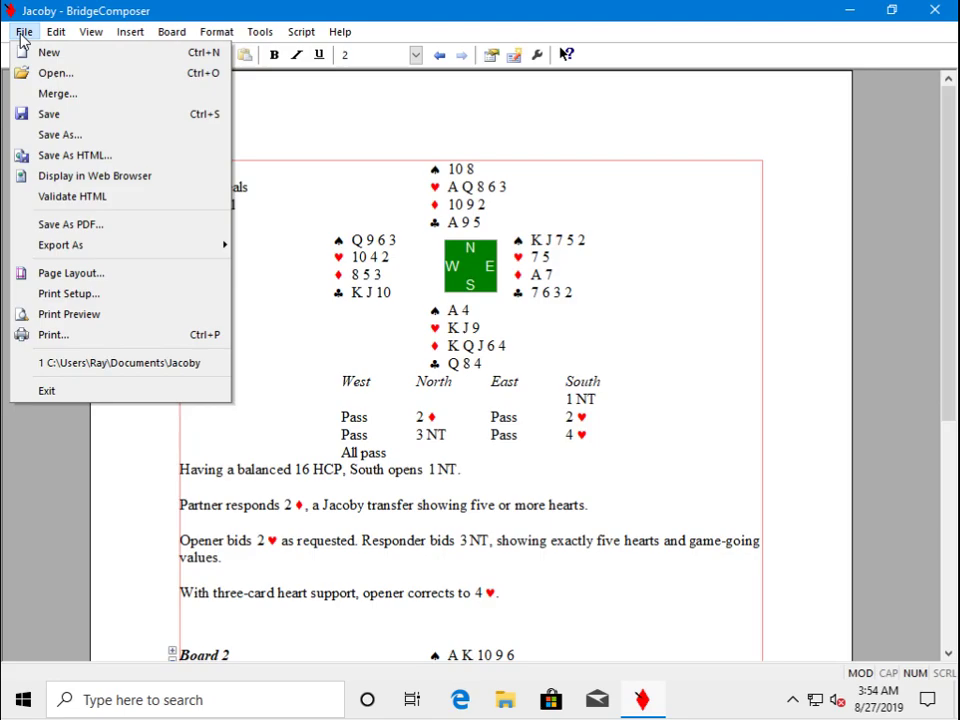
pyautogui.click(62, 120)
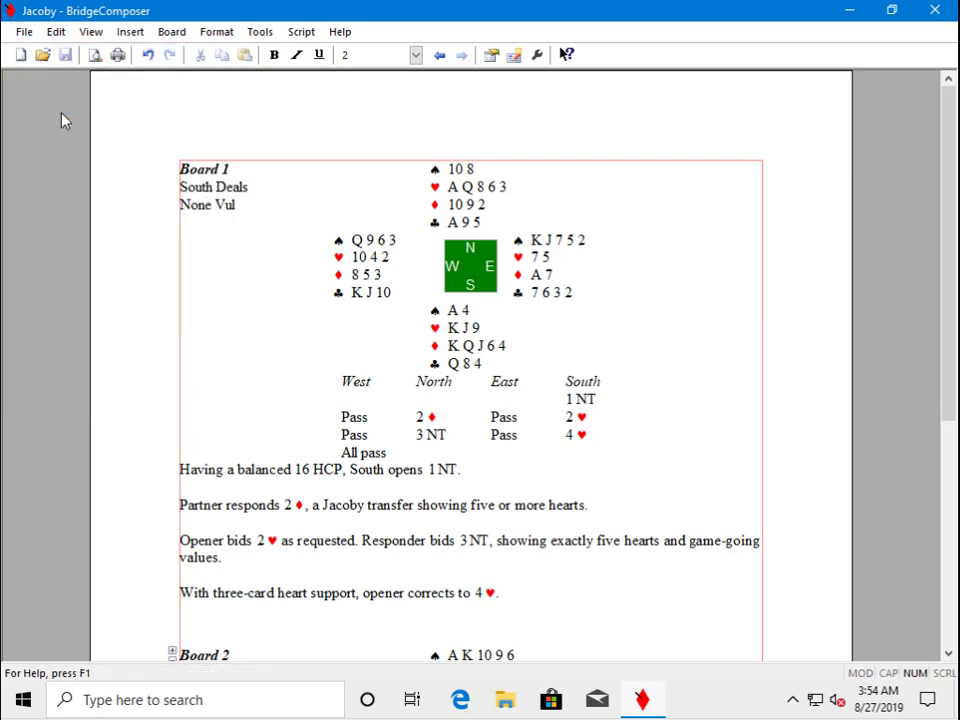
pyautogui.click(25, 33)
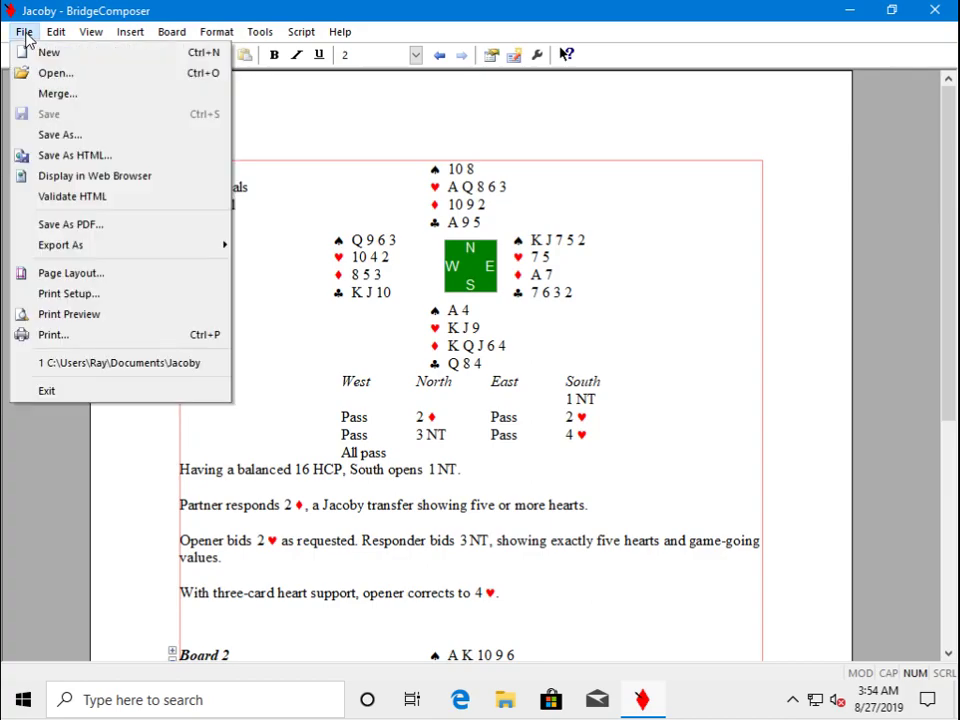